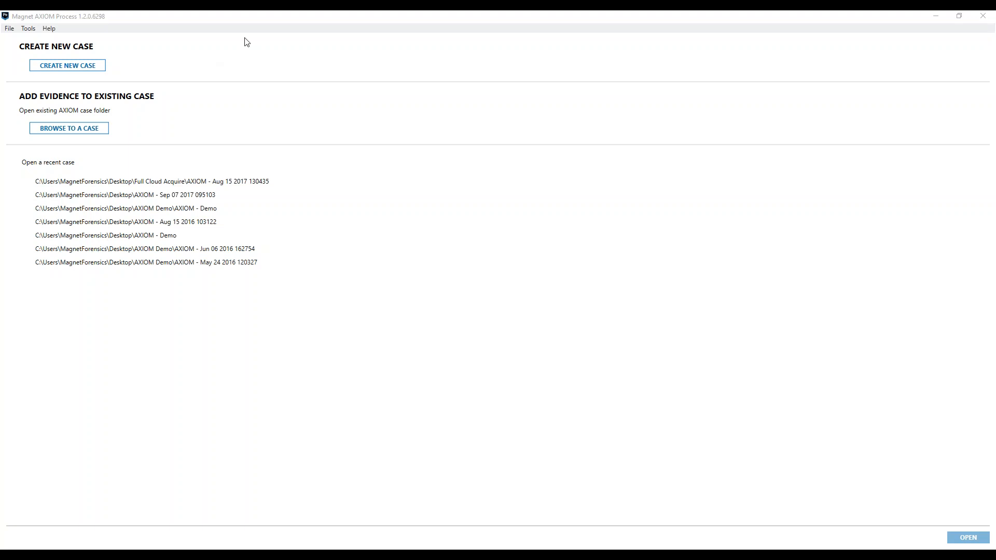
# Create a new case, dismiss the disk space warning, and proceed with the default case details to the evidence sources.
pyautogui.click(128, 20)
pyautogui.click(68, 66)
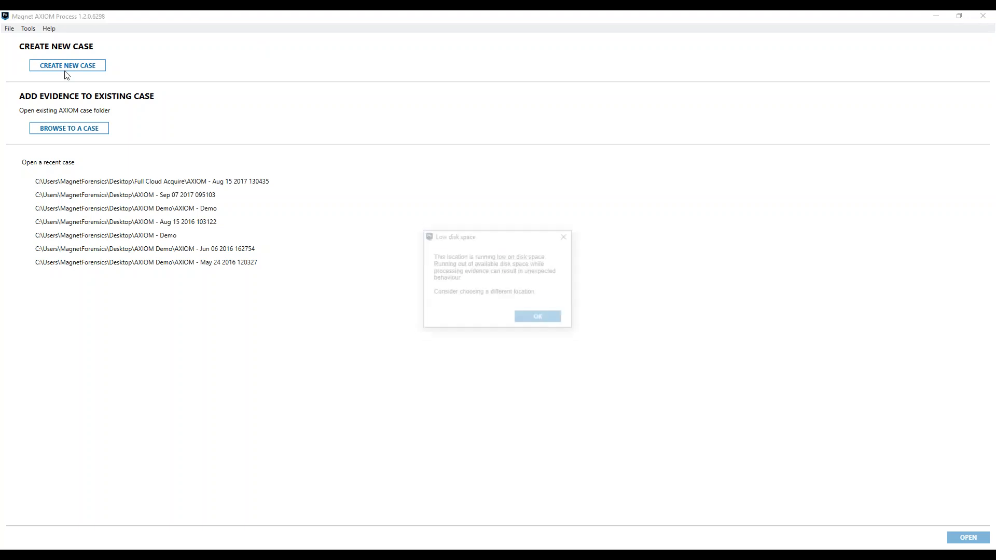
pyautogui.click(530, 319)
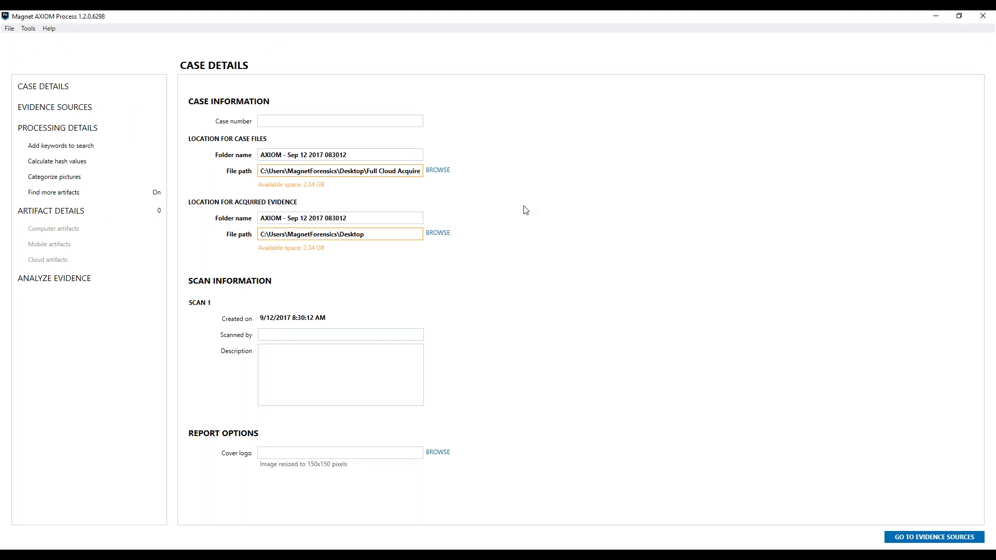
pyautogui.click(289, 122)
pyautogui.click(931, 537)
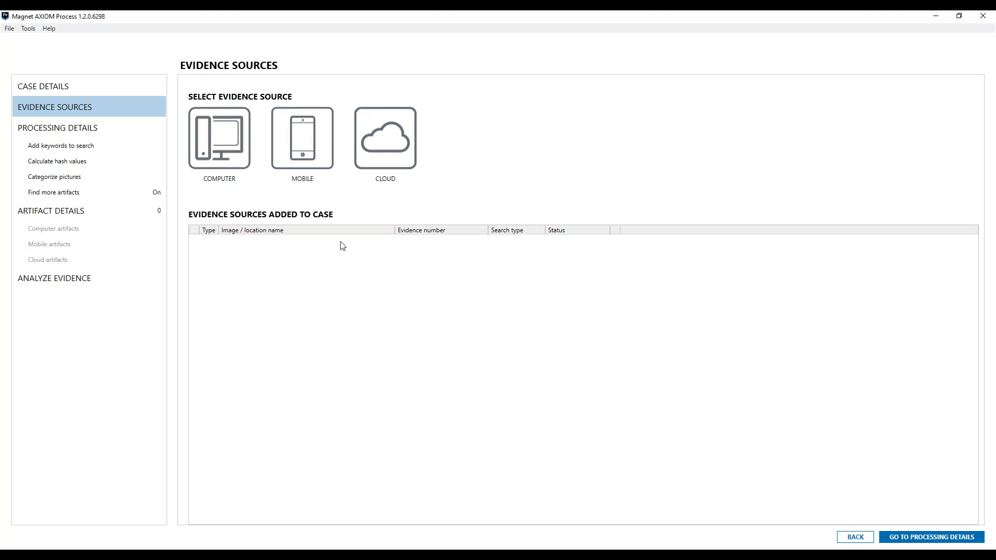
# Add the computer image MostFinalIEFDemoImage5.8.E01 as evidence, including its entire disk, with a full search.
pyautogui.click(230, 149)
pyautogui.click(229, 146)
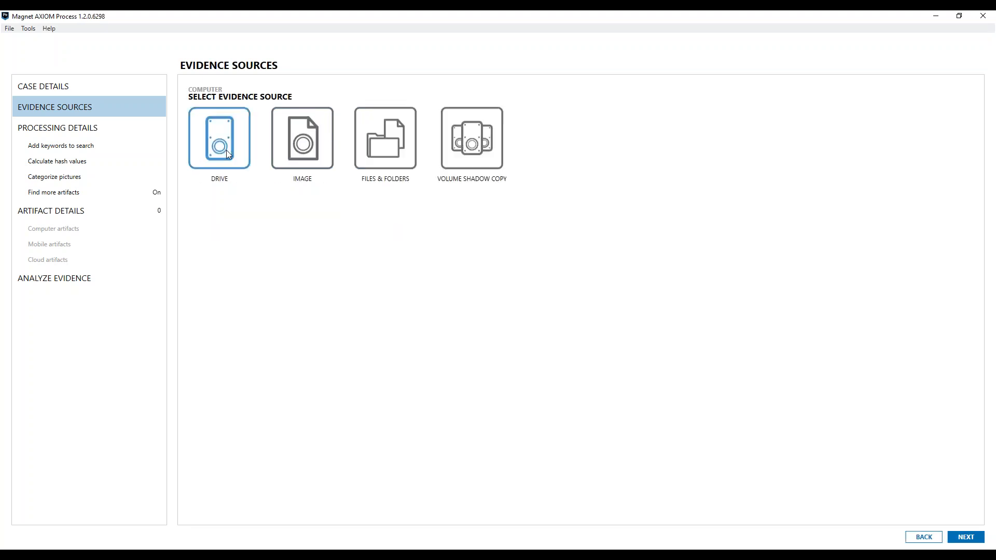
pyautogui.click(293, 161)
pyautogui.doubleClick(190, 96)
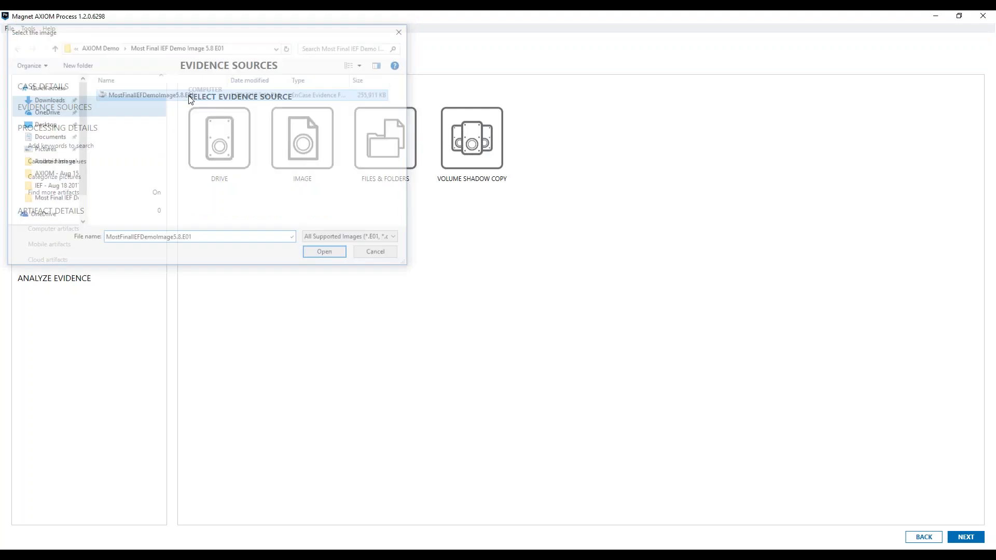
pyautogui.click(960, 538)
pyautogui.click(961, 537)
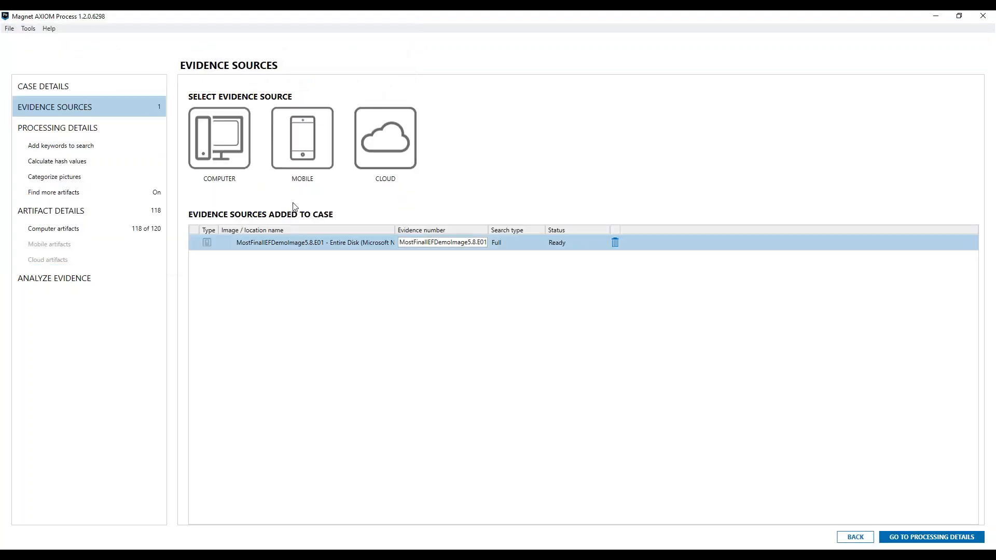
# Start a cloud evidence acquisition and confirm having proper search authorization for the target's cloud information.
pyautogui.click(394, 157)
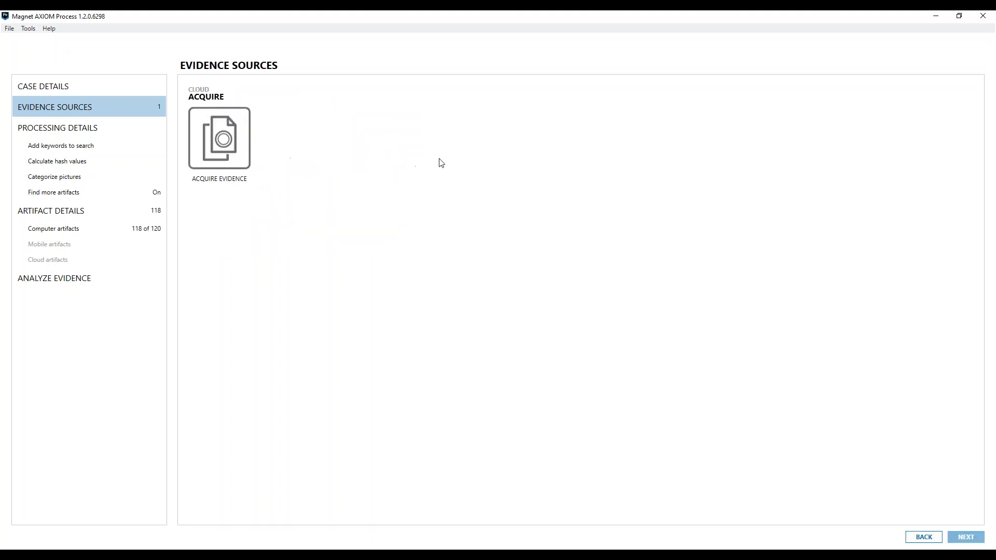
pyautogui.click(257, 147)
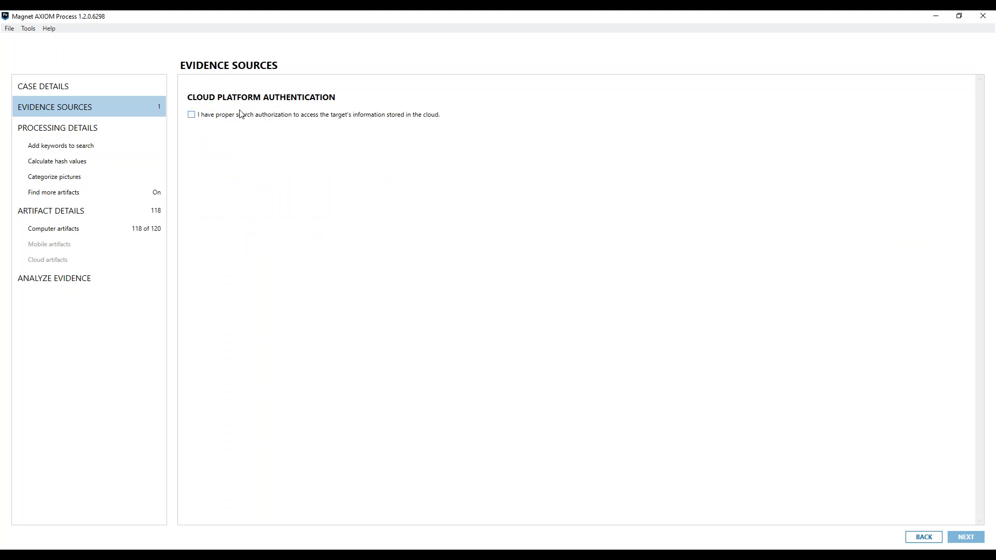
pyautogui.click(192, 115)
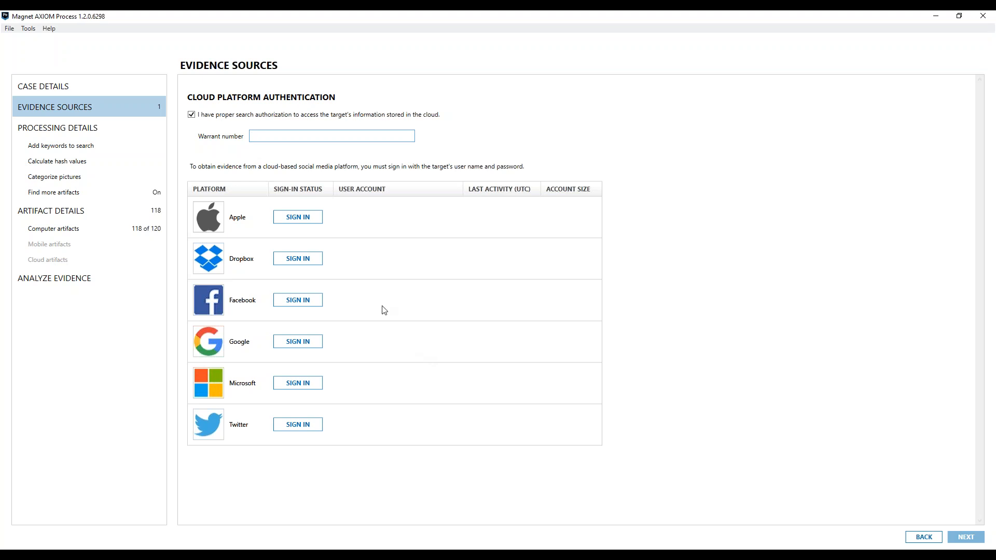
# Sign in to the Google platform with the target account's e-mail address and password.
pyautogui.click(295, 342)
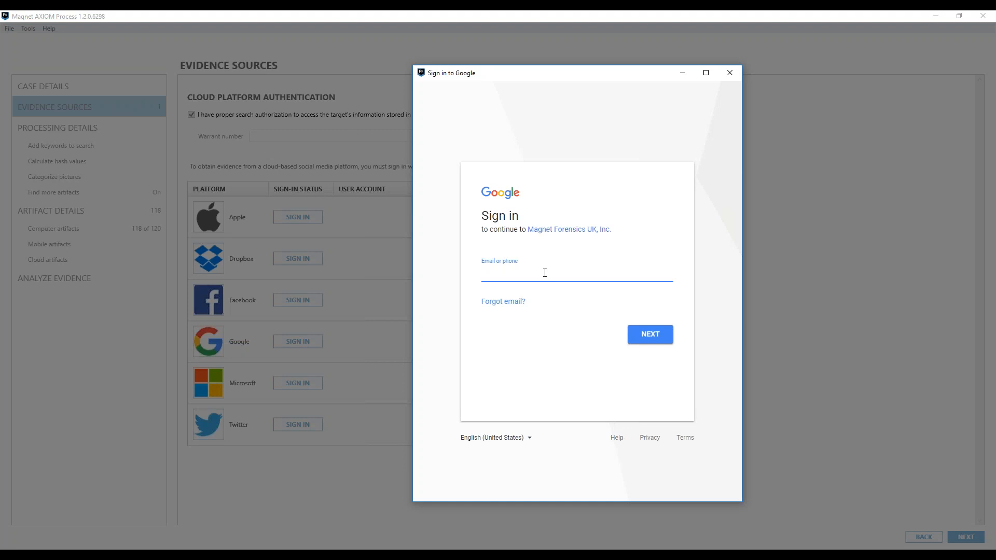
pyautogui.click(650, 341)
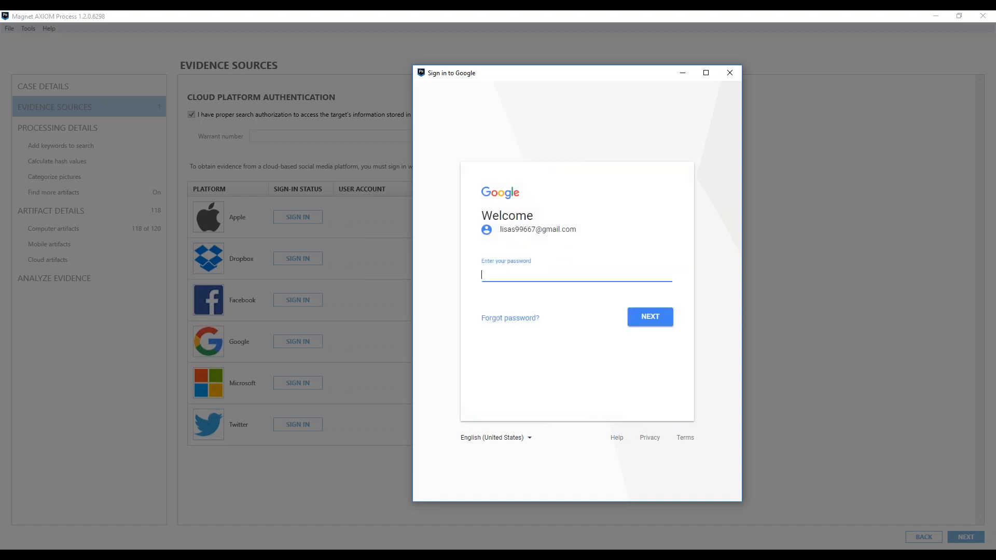
pyautogui.write('•••••••••••••••••••')
pyautogui.click(654, 325)
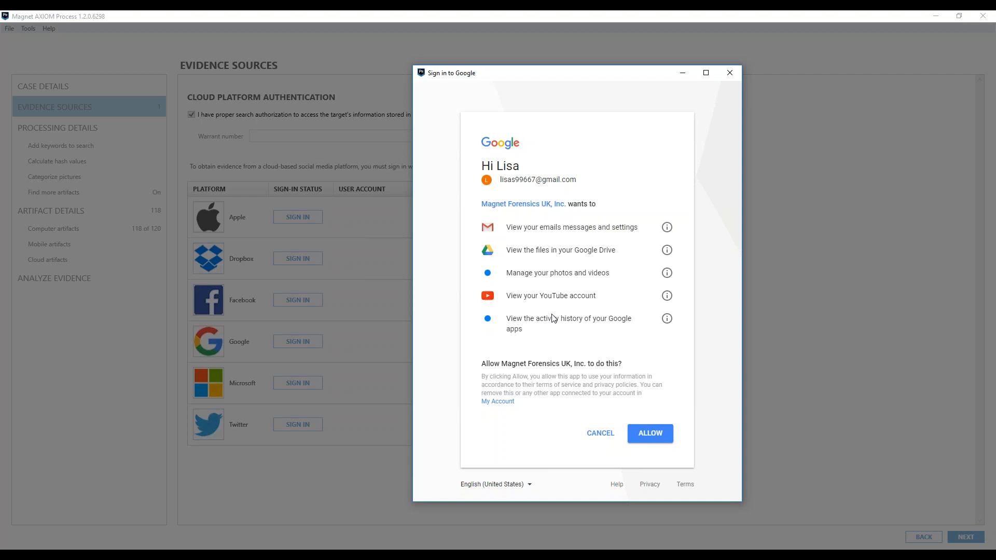
# Allow Magnet Forensics access to the Google account and include Google Account, Gmail Messages, Google Drive and Google Photos.
pyautogui.click(657, 439)
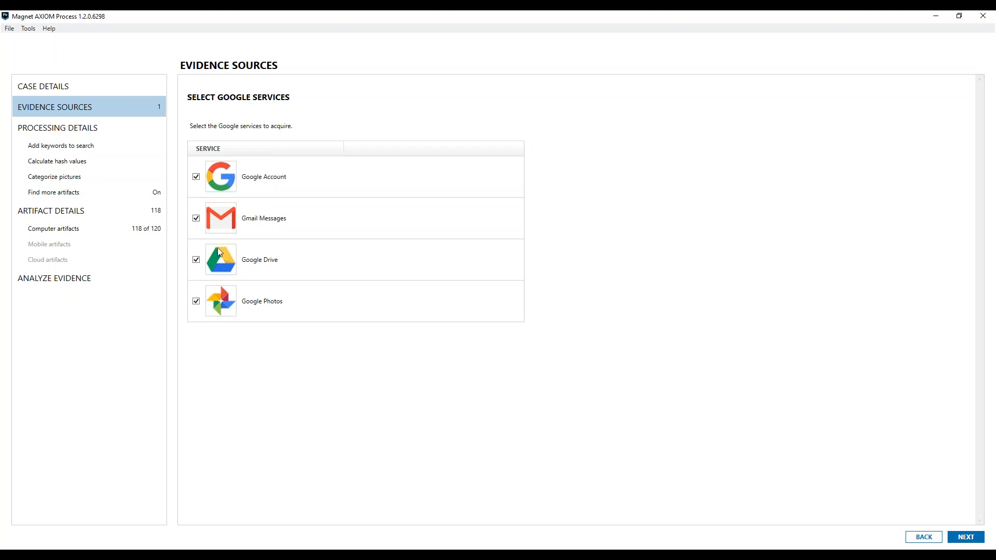
pyautogui.click(967, 539)
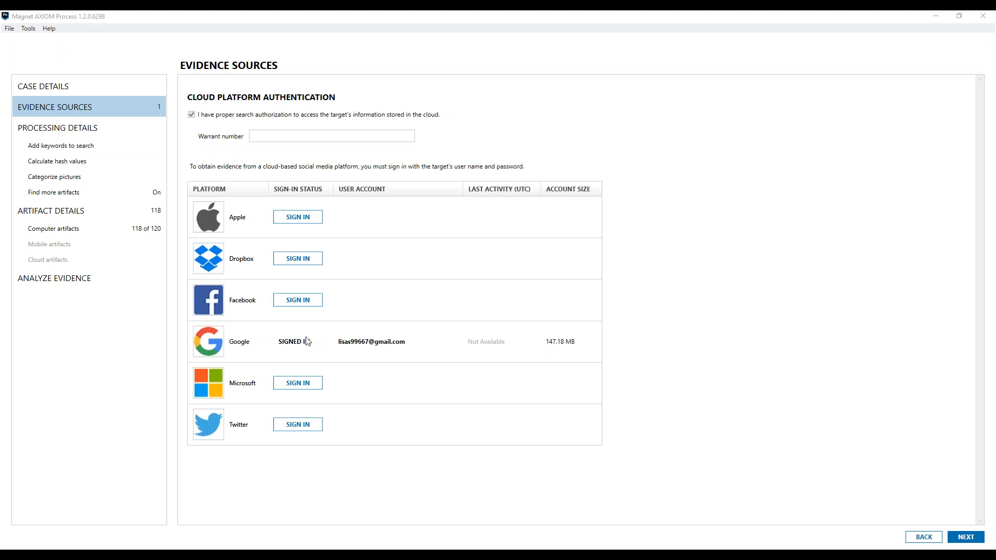
# Sign in to Microsoft with the target's e-mail and password, and include Cloud OneDrive Files and Cloud Microsoft Mail Messages.
pyautogui.click(305, 382)
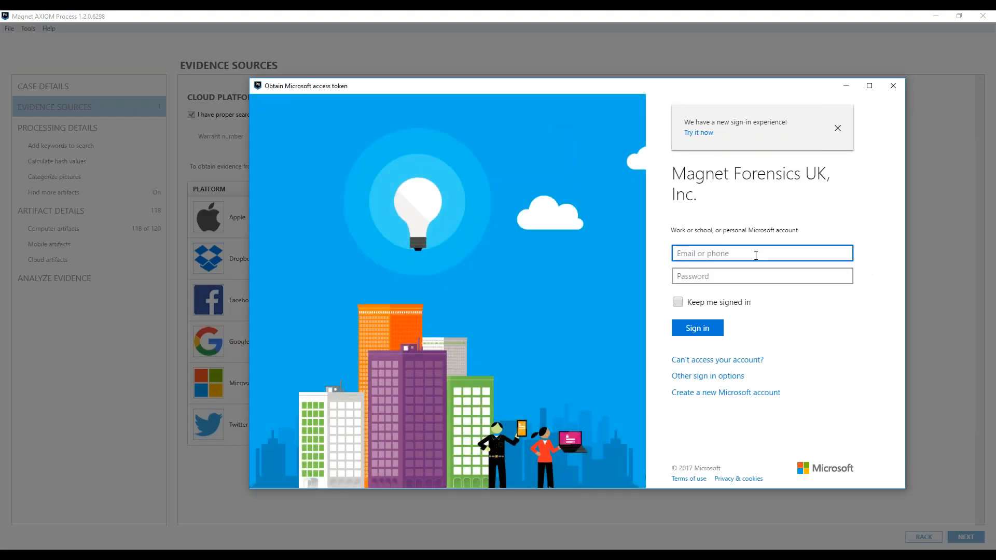
pyautogui.click(756, 279)
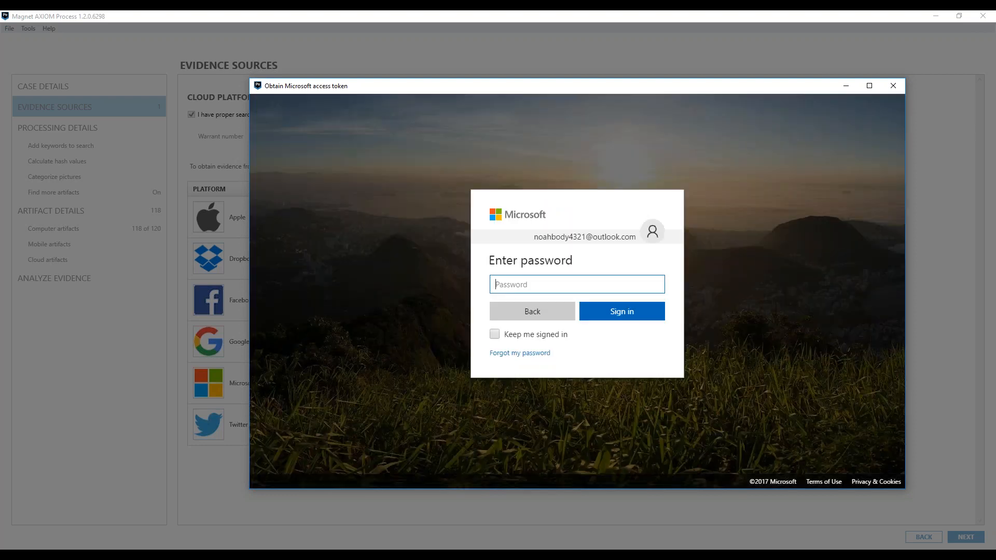
pyautogui.write('••••••••••••••')
pyautogui.click(632, 313)
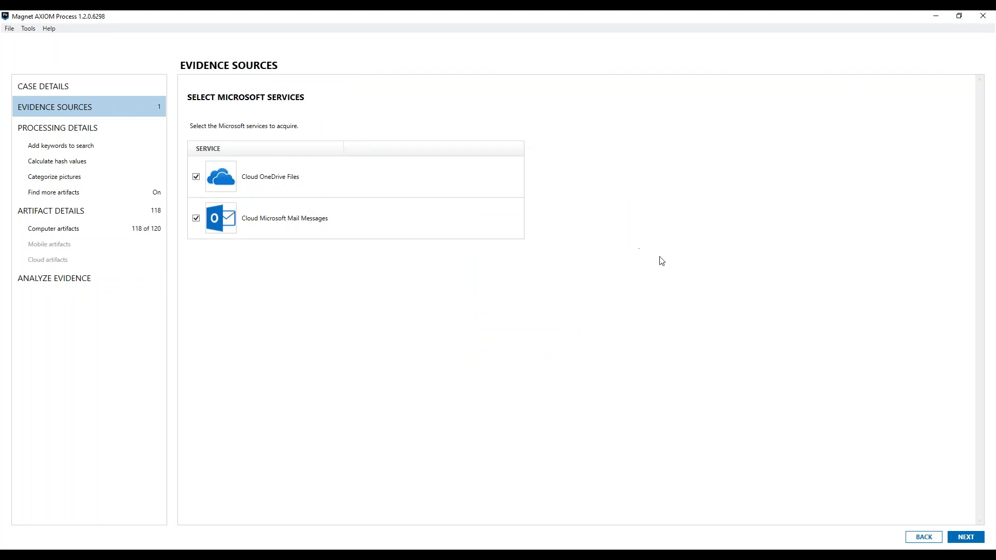
pyautogui.click(962, 538)
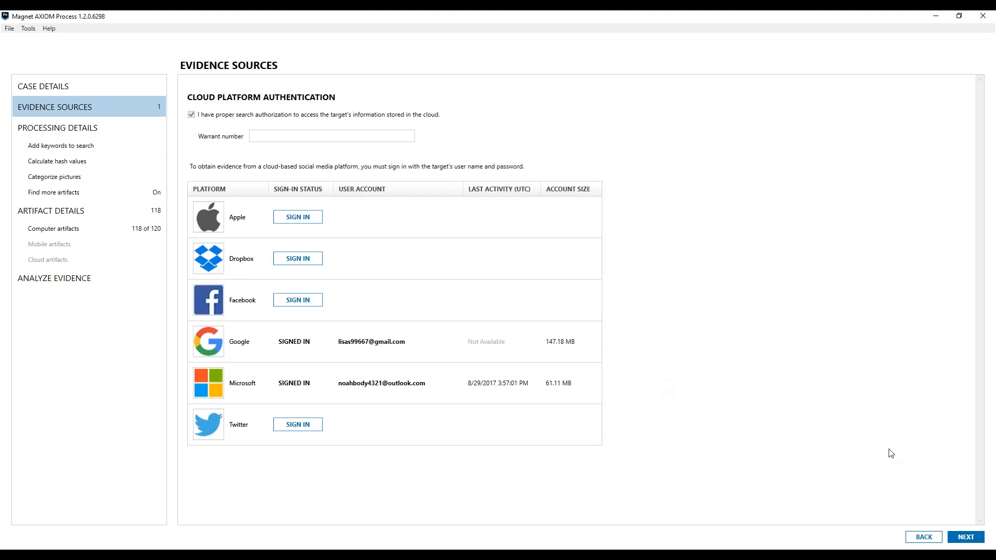
# Set the cloud acquisition date range to All dates for Google and Microsoft and add both sources to the case.
pyautogui.click(965, 537)
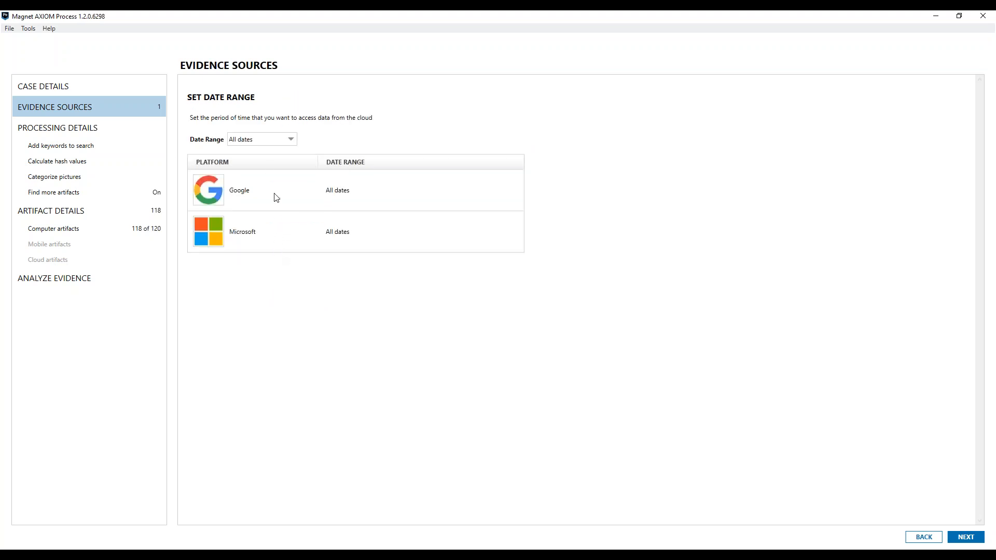
pyautogui.click(285, 140)
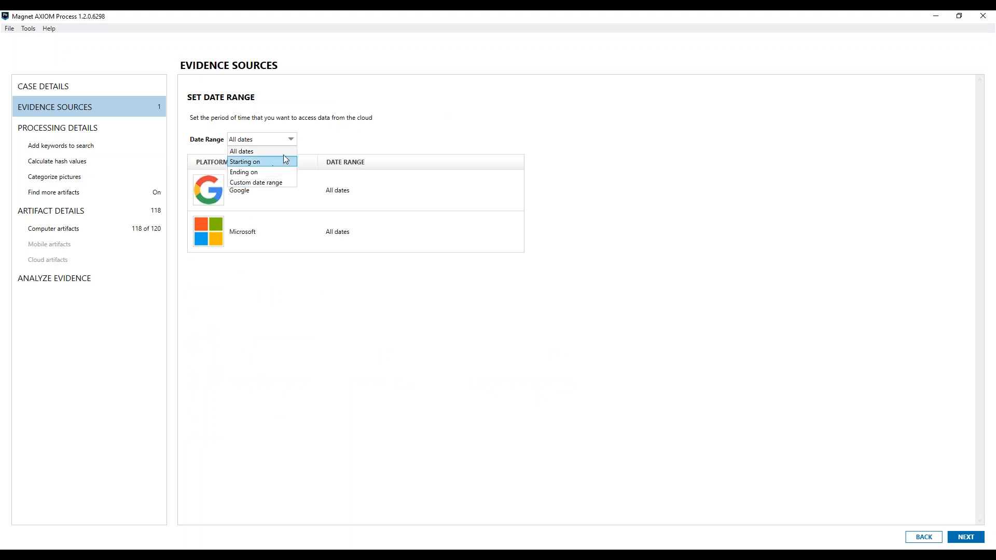
pyautogui.click(270, 150)
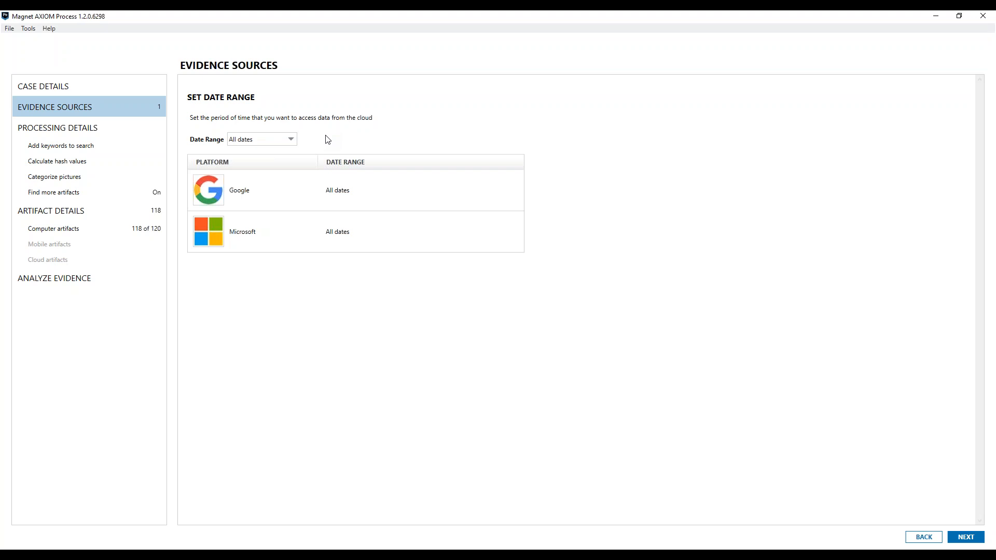
pyautogui.click(978, 542)
# Inspect the computer image, Cloud/Google and Cloud/Microsoft entries in the list of added evidence sources.
pyautogui.click(300, 272)
pyautogui.click(315, 244)
pyautogui.click(257, 262)
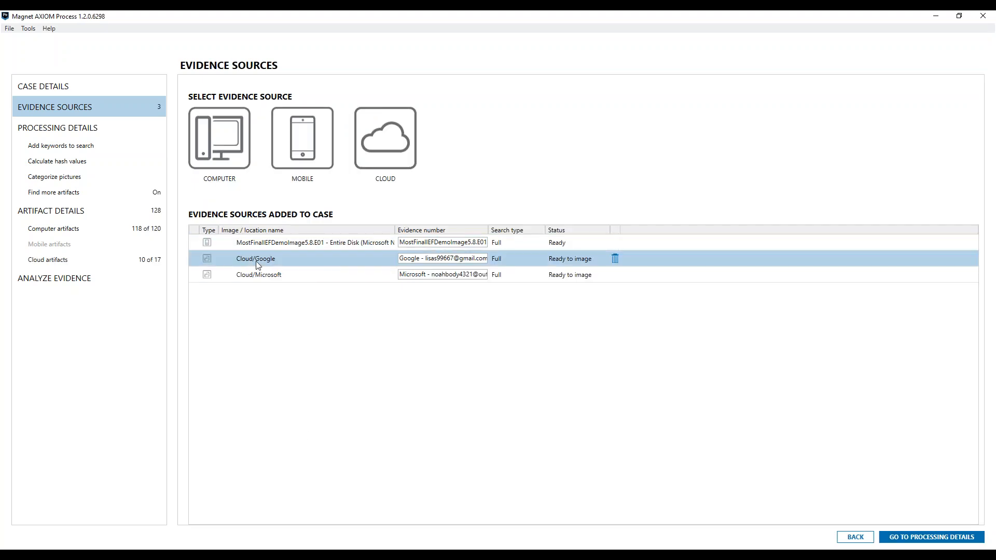
pyautogui.click(258, 277)
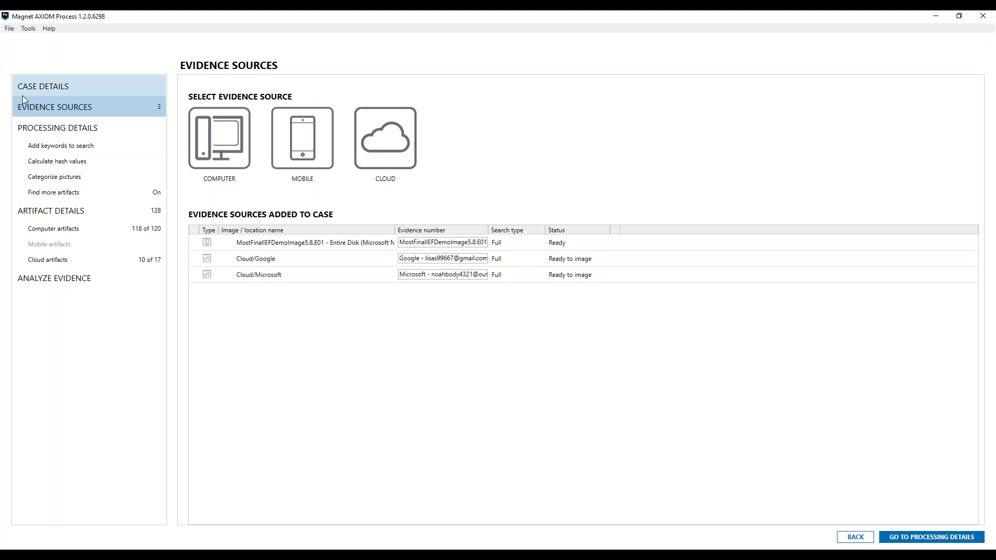
# Review the processing options for keywords and hash values, and the computer artifacts included in the case.
pyautogui.click(69, 150)
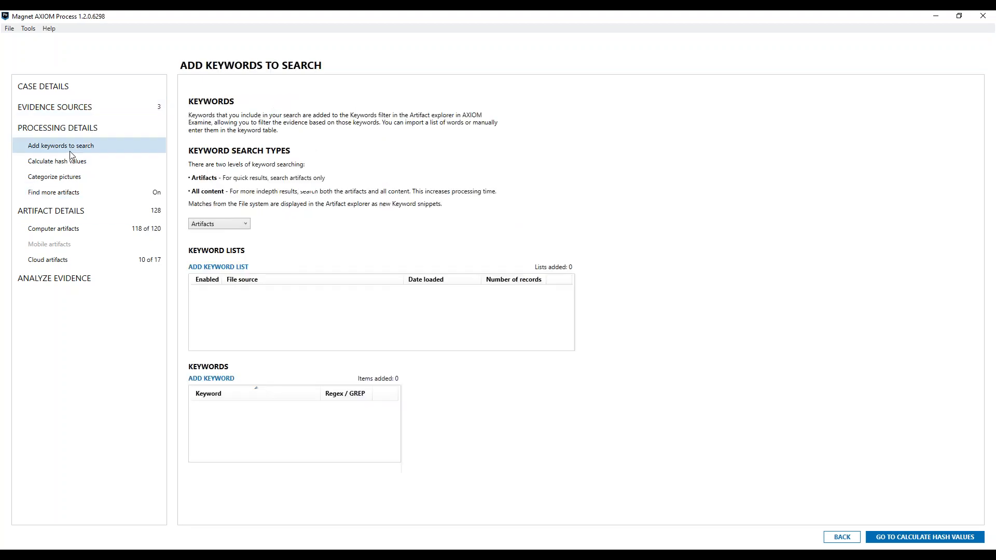
pyautogui.click(99, 159)
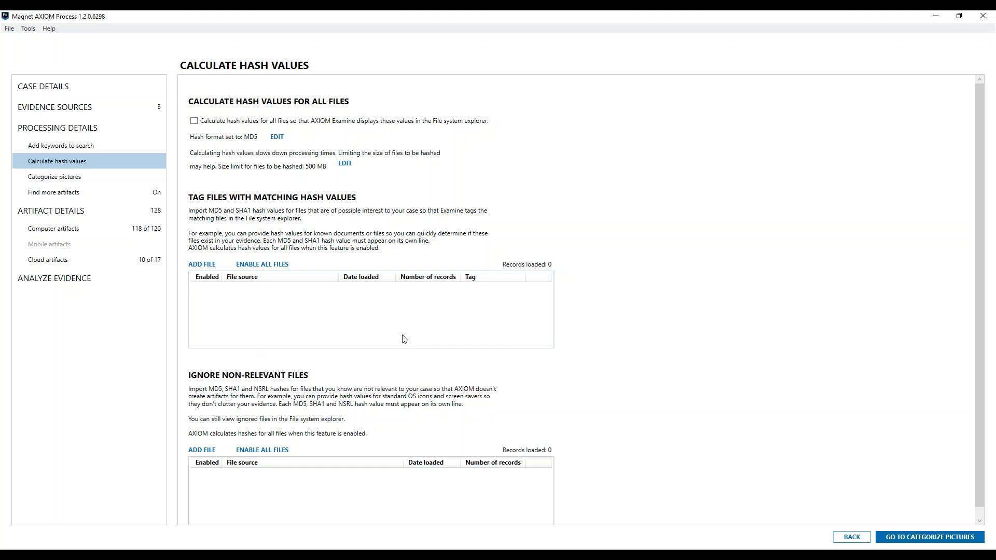
pyautogui.click(76, 228)
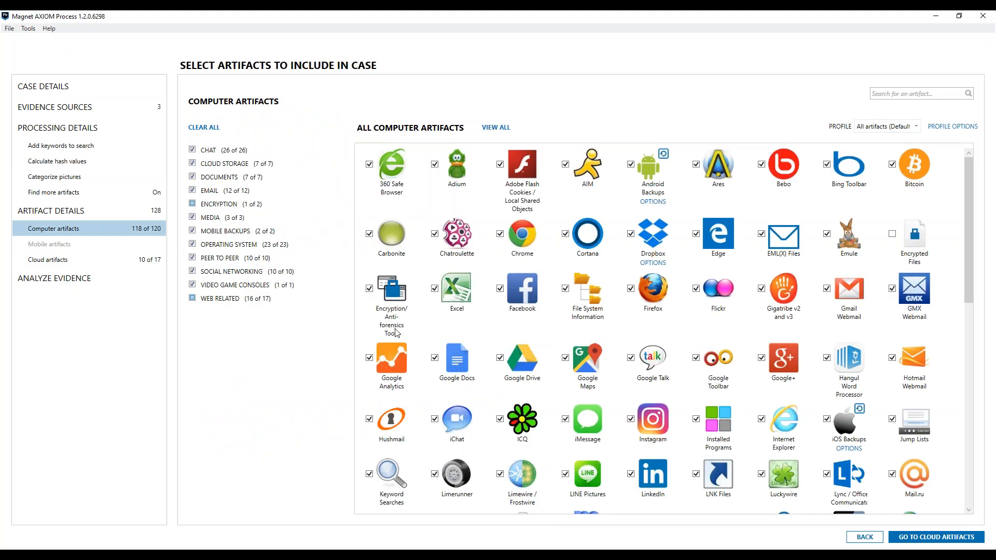
# Review the Google and Microsoft cloud artifacts included in the case, and open the Analyze Evidence summary of sources to process.
pyautogui.click(62, 263)
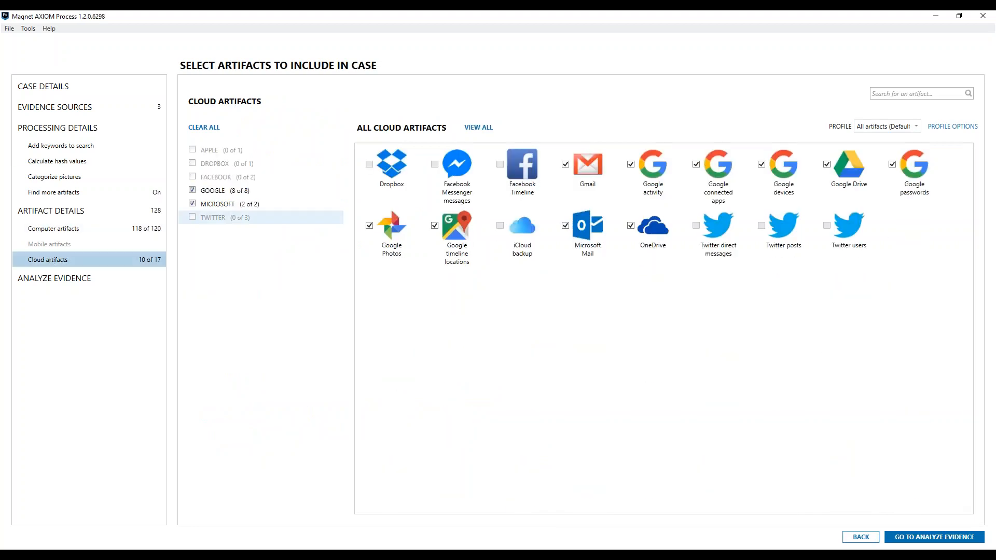
pyautogui.click(226, 194)
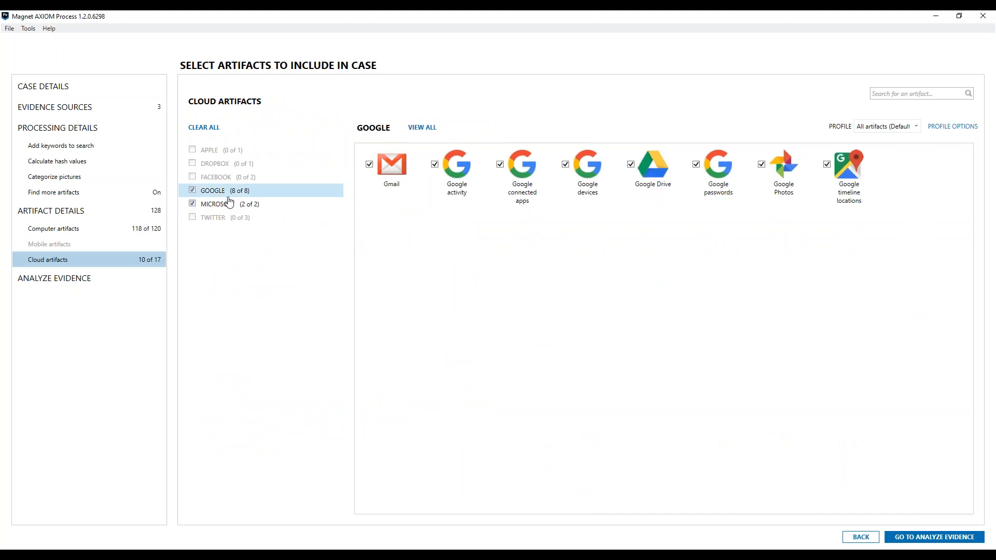
pyautogui.click(229, 203)
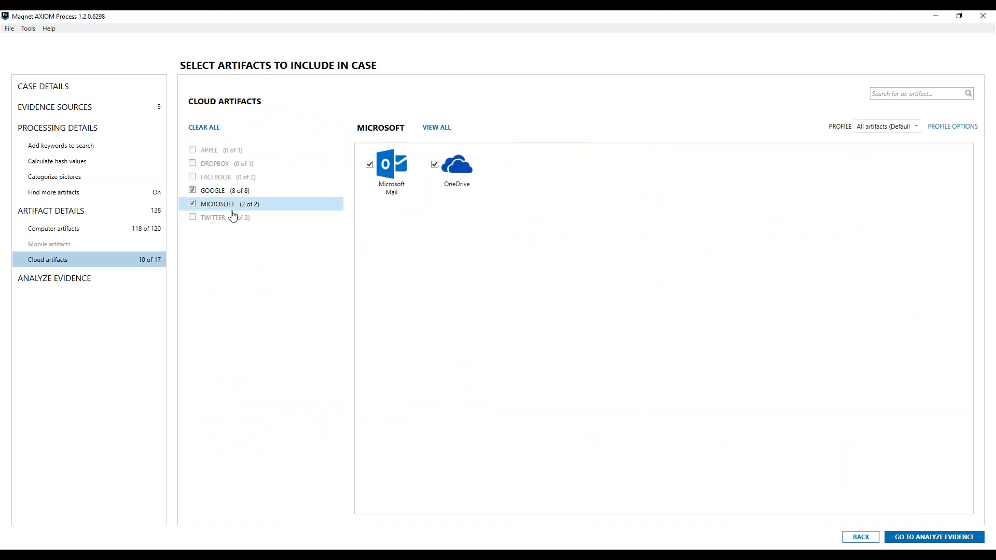
pyautogui.click(231, 191)
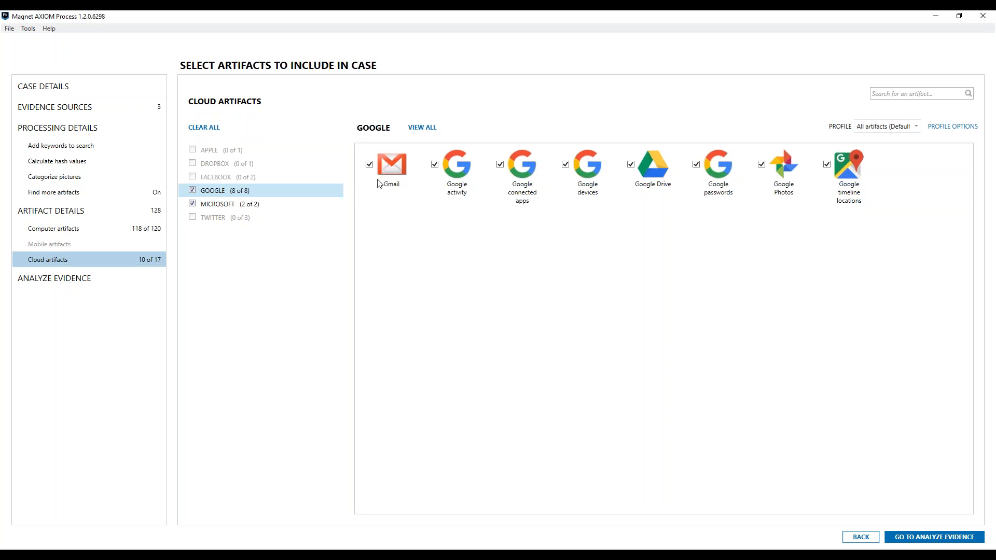
pyautogui.click(307, 210)
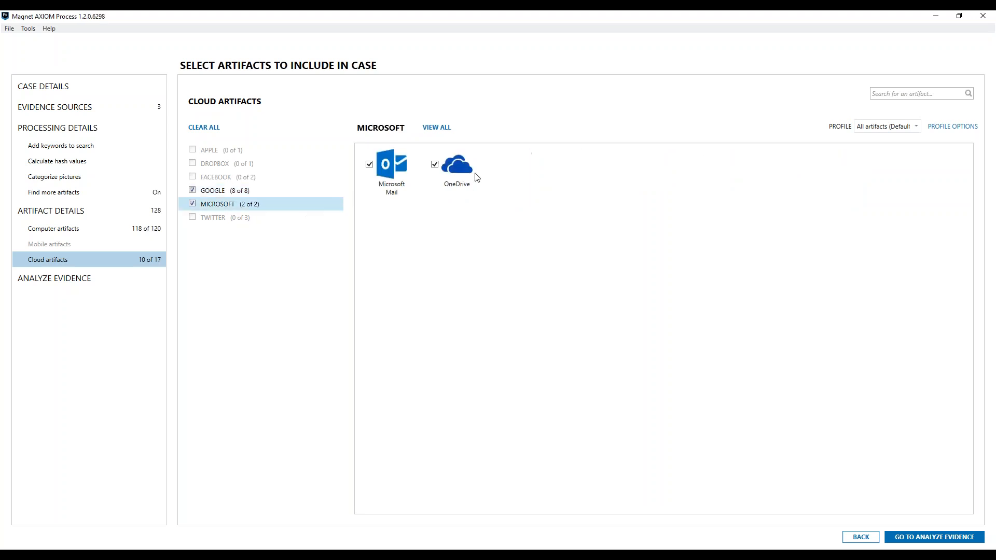
pyautogui.click(283, 195)
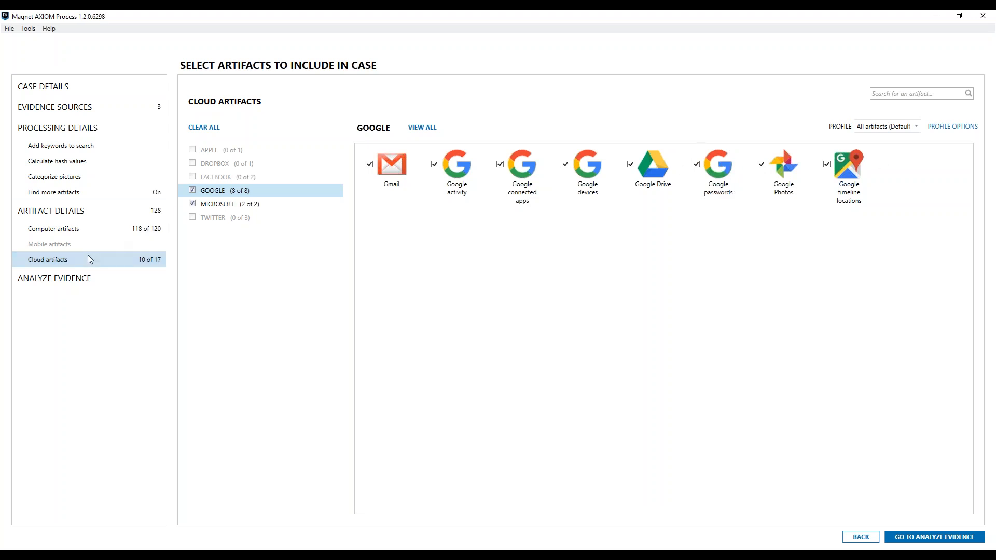
pyautogui.click(89, 286)
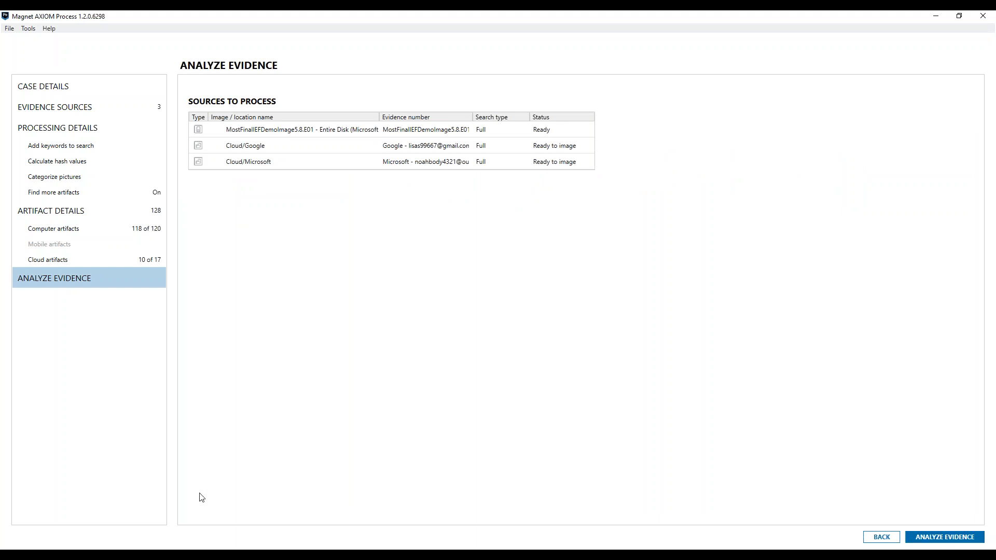
# Switch to AXIOM Examine and look through the artifact categories, including the list of cloud artifact types.
pyautogui.click(165, 556)
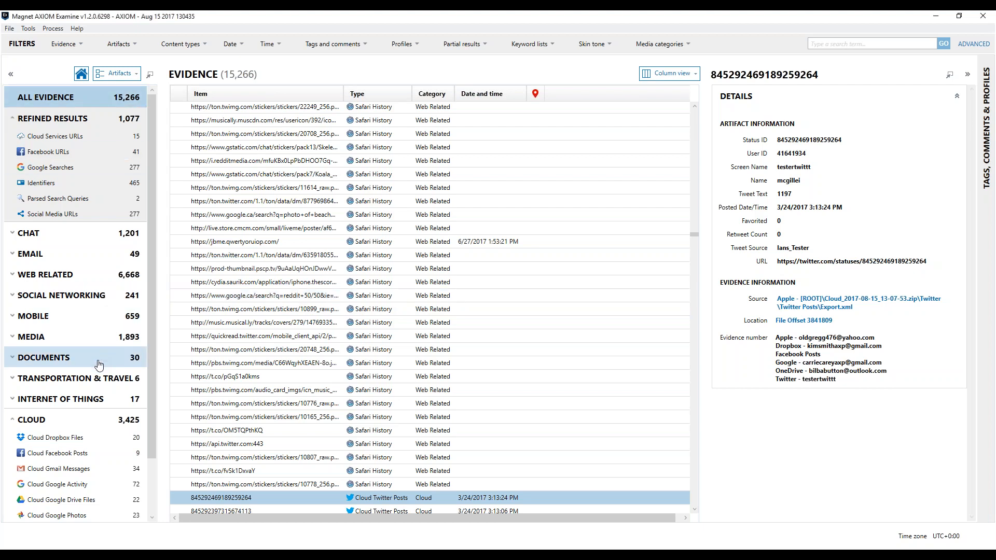
pyautogui.scroll(-2, 153, 423)
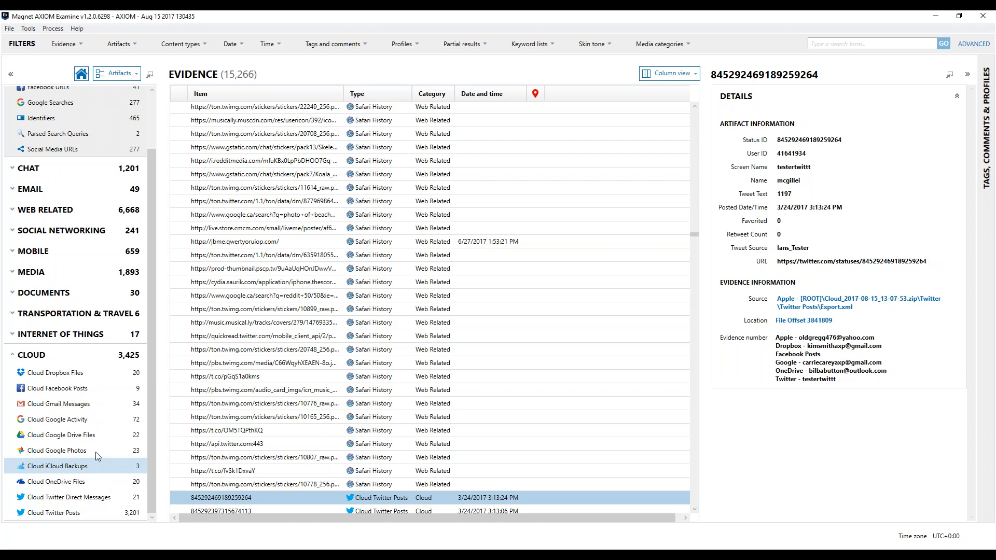
pyautogui.moveTo(153, 350); pyautogui.dragTo(153, 302)
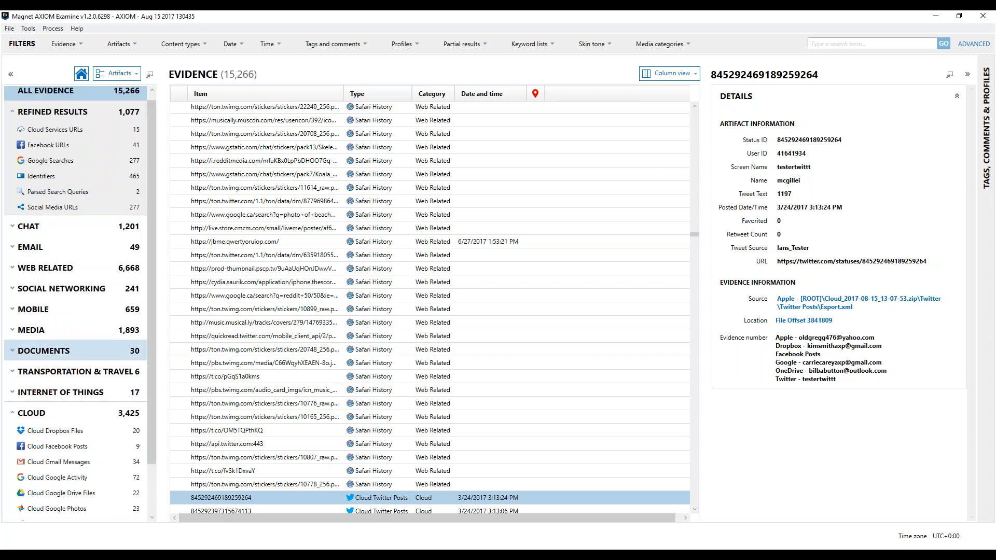
pyautogui.scroll(-2, 290, 400)
# Open the Cloud iCloud Backups artifacts and examine their device, serial number, snapshot and attachment columns.
pyautogui.click(57, 467)
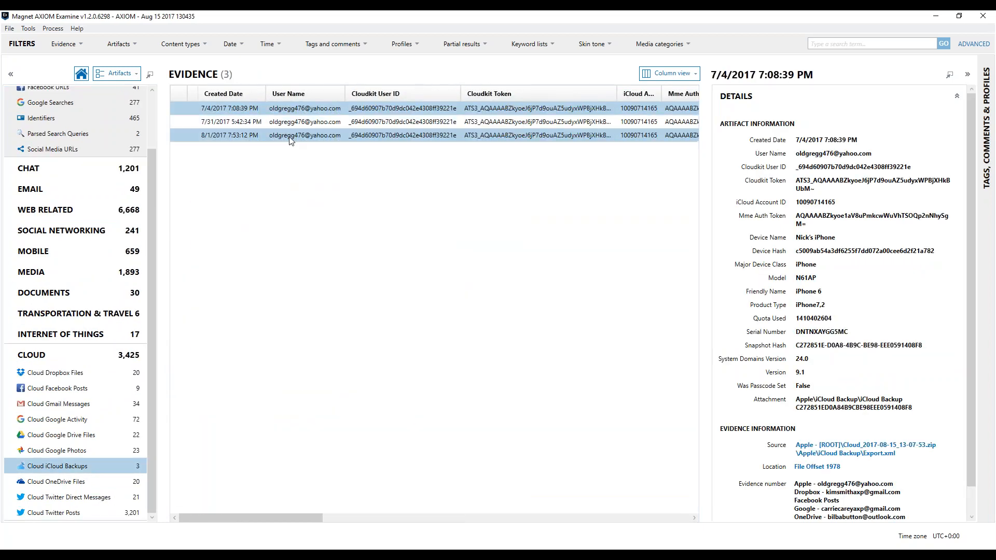
pyautogui.moveTo(305, 518); pyautogui.dragTo(477, 517)
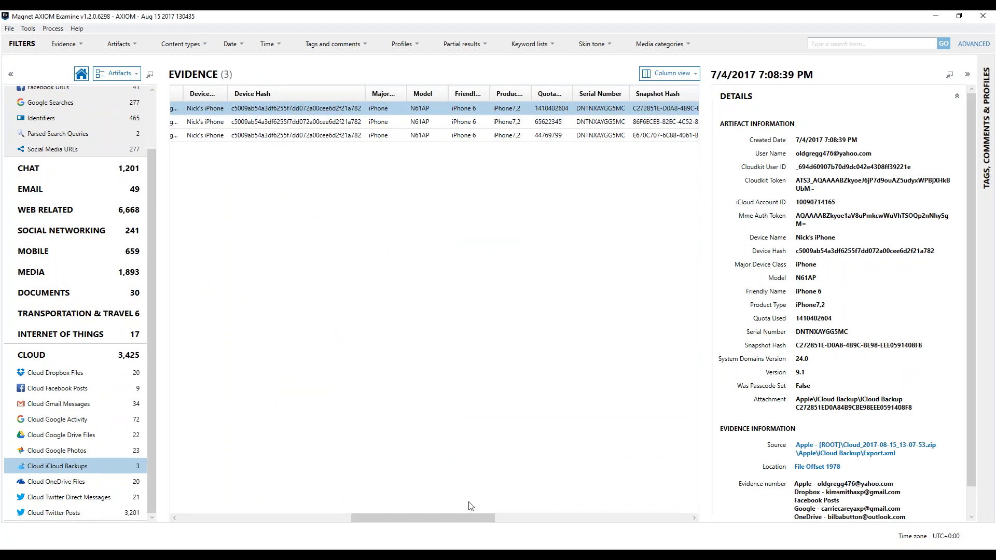
pyautogui.moveTo(454, 522); pyautogui.dragTo(565, 520)
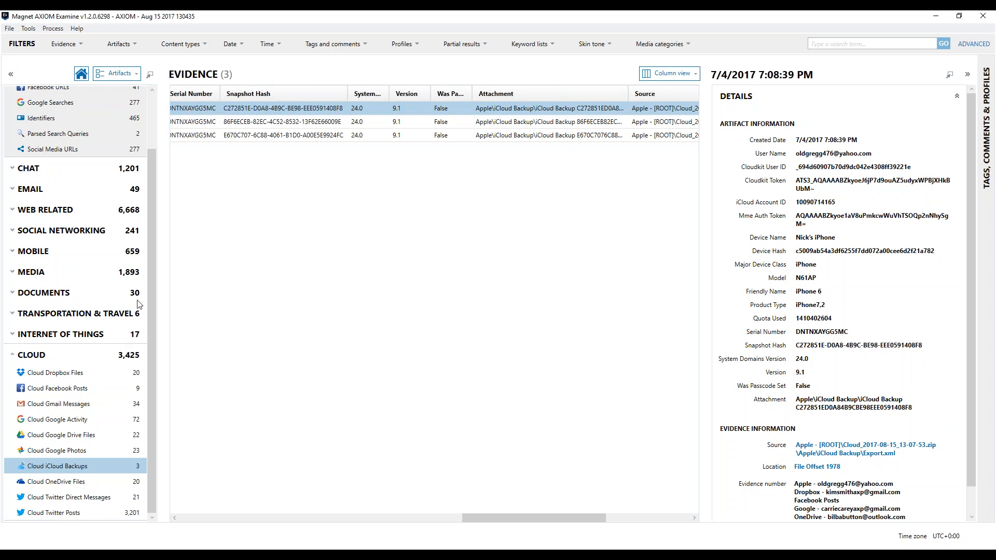
# Expand the Chat category, view the iOS iMessage/SMS/MMS and iOS WhatsApp Groups artifacts, and collapse the category again.
pyautogui.moveTo(151, 292); pyautogui.dragTo(143, 256)
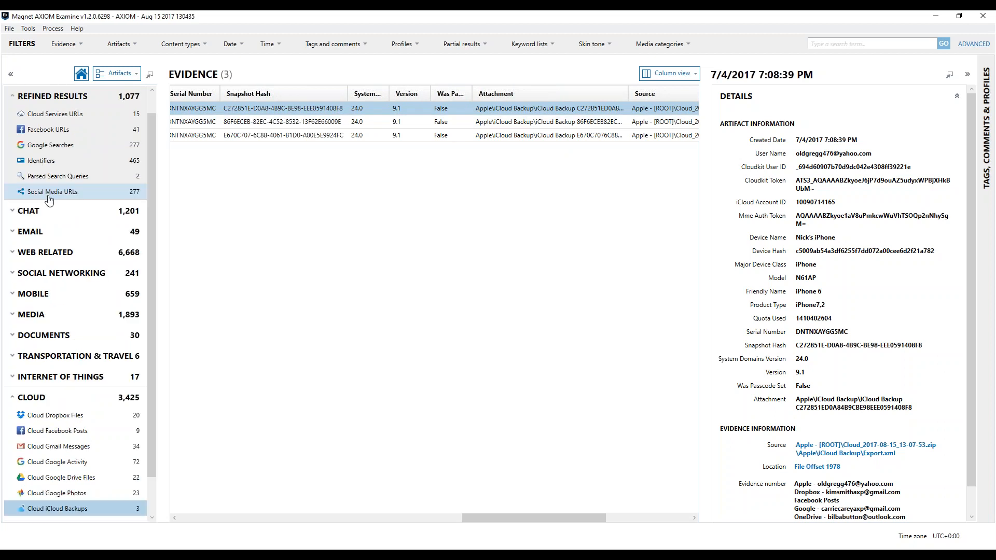
pyautogui.click(14, 218)
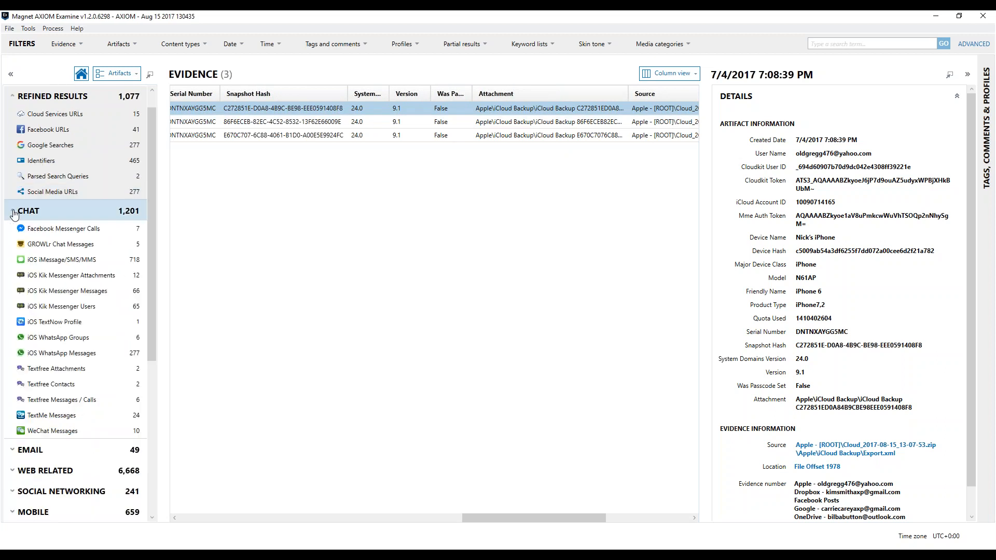
pyautogui.click(65, 231)
pyautogui.click(61, 259)
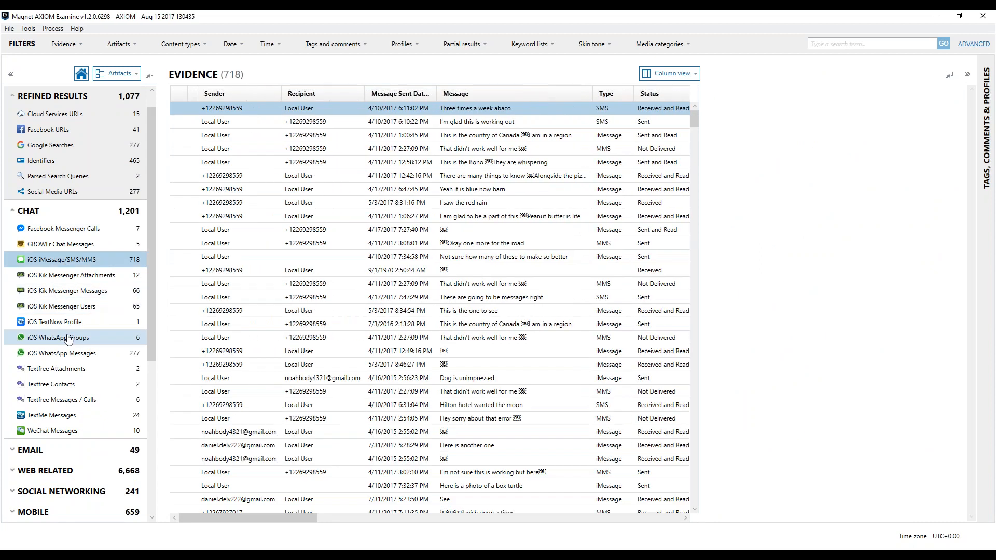
pyautogui.click(58, 337)
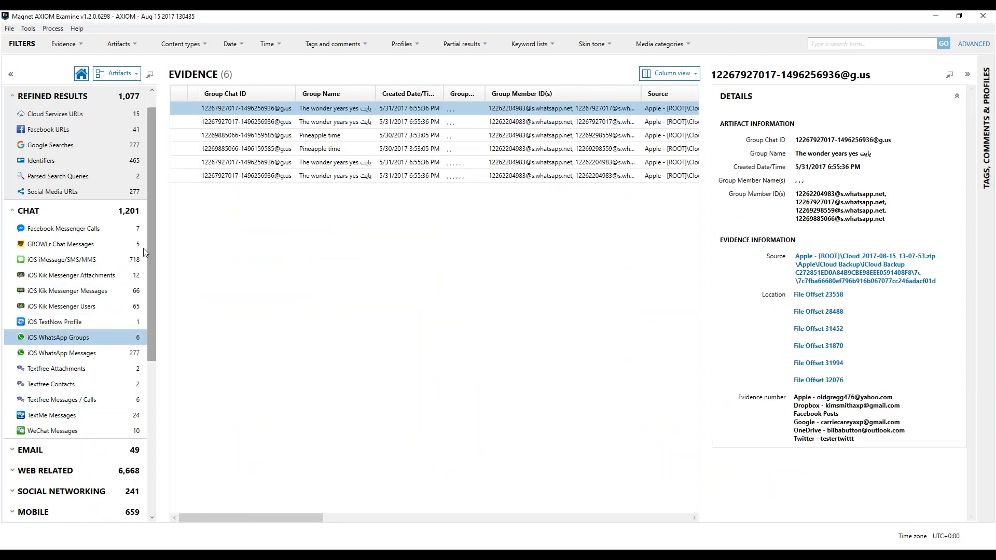
pyautogui.click(13, 218)
# View the Facebook URLs under Refined Results, and expand the Mobile category to review its iOS artifacts.
pyautogui.click(41, 131)
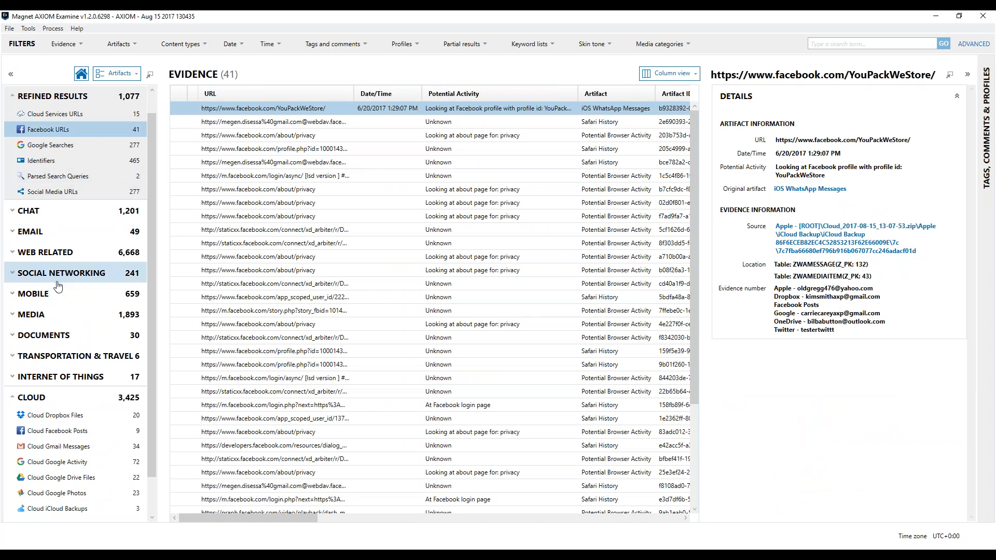
pyautogui.click(72, 293)
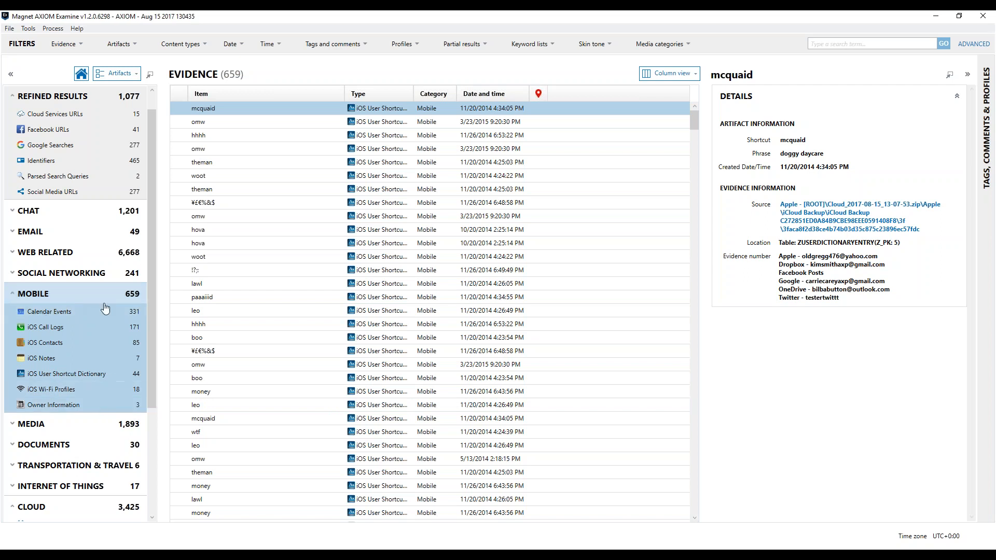
pyautogui.scroll(-3, 152, 303)
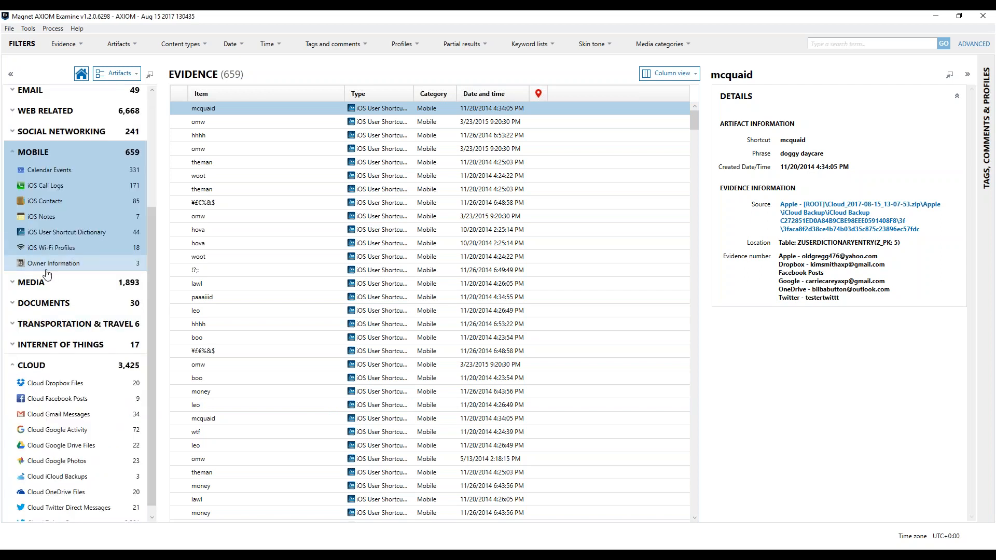
# Expand the Internet of Things and Transportation & Travel categories and view the Uber Locations evidence.
pyautogui.click(35, 344)
pyautogui.click(51, 324)
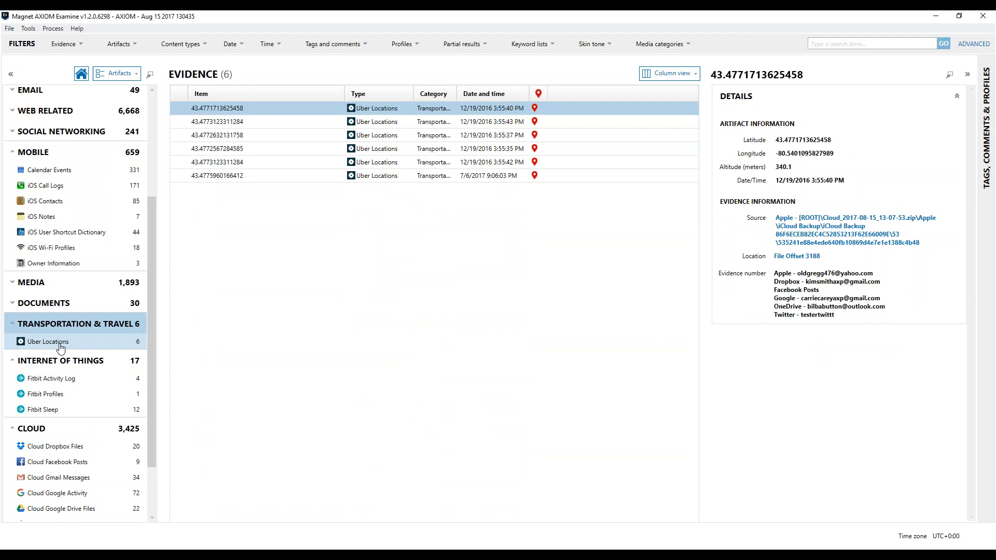
pyautogui.click(60, 347)
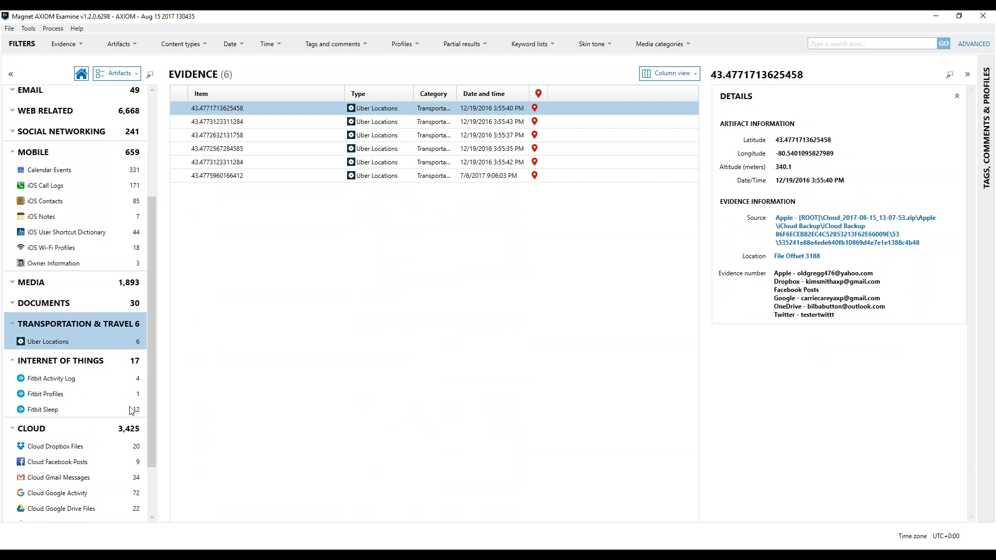
# Open the Cloud Dropbox Files artifacts and examine the preview and details of Otters.jpg.
pyautogui.scroll(-3, 131, 411)
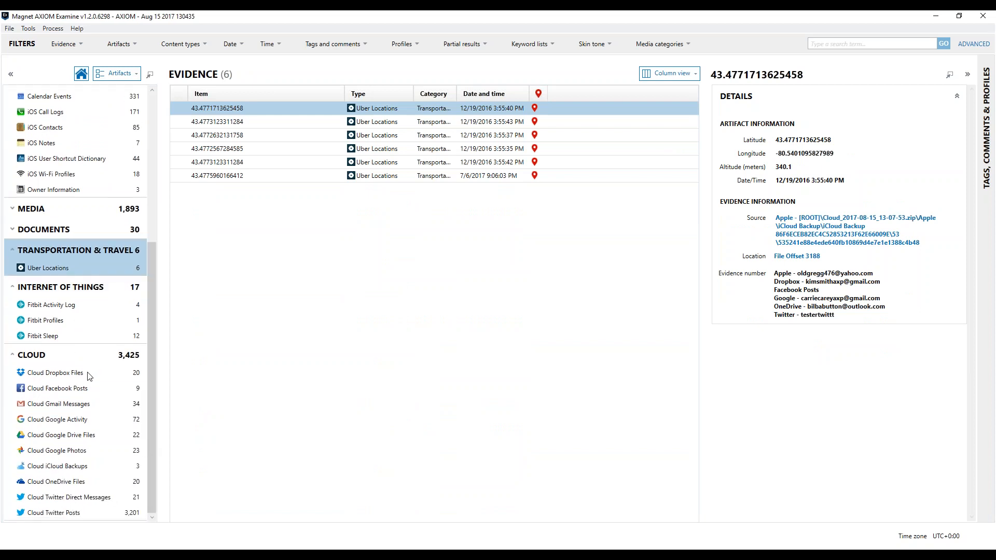
pyautogui.click(66, 374)
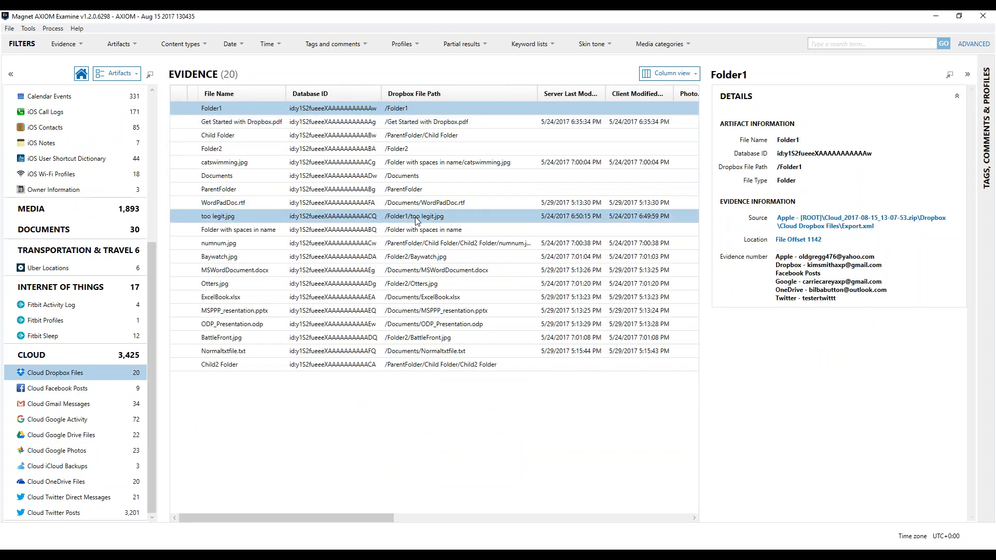
pyautogui.click(418, 288)
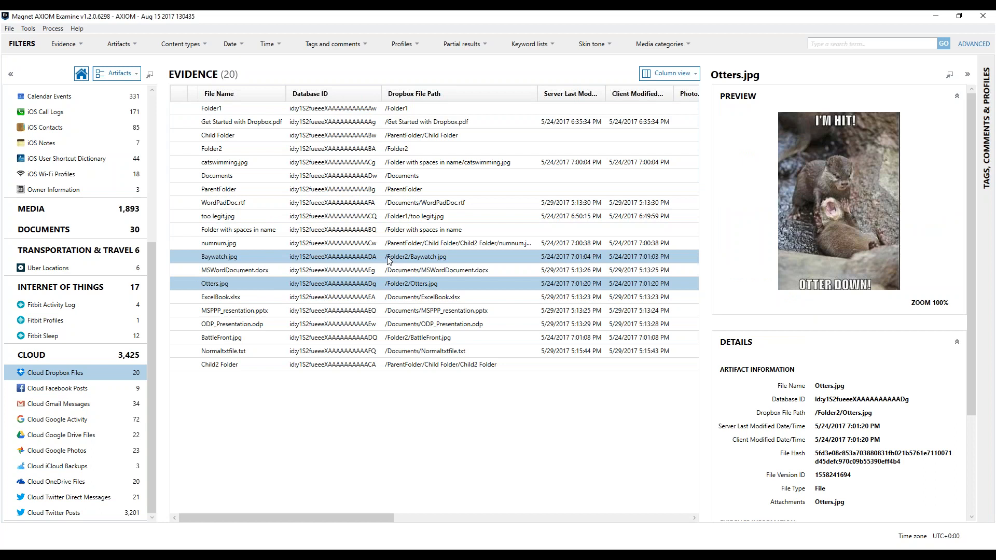
pyautogui.scroll(-5, 970, 229)
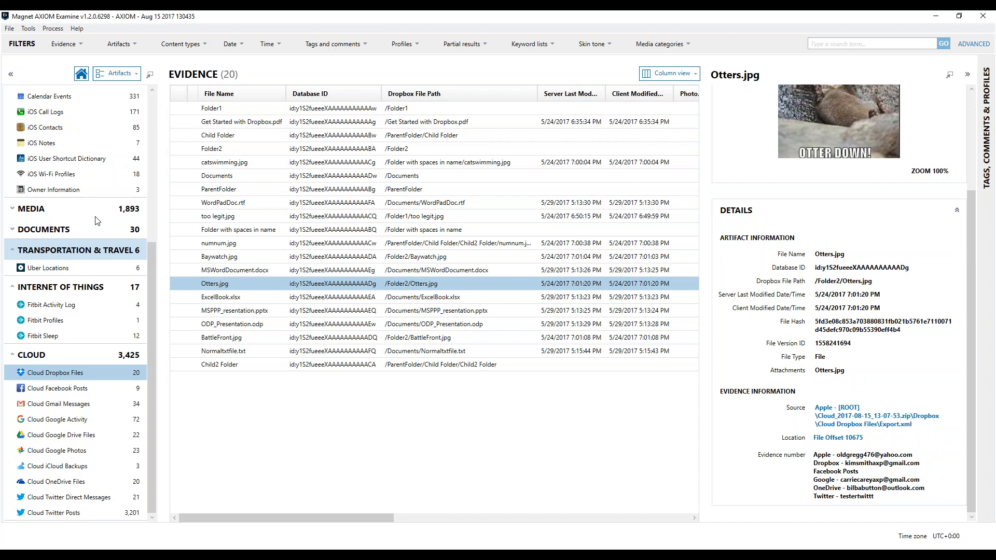
# Open the PDF Documents artifacts and examine the previews, details and source of Get Started with Dropbox.pdf.
pyautogui.scroll(2, 151, 222)
pyautogui.click(43, 283)
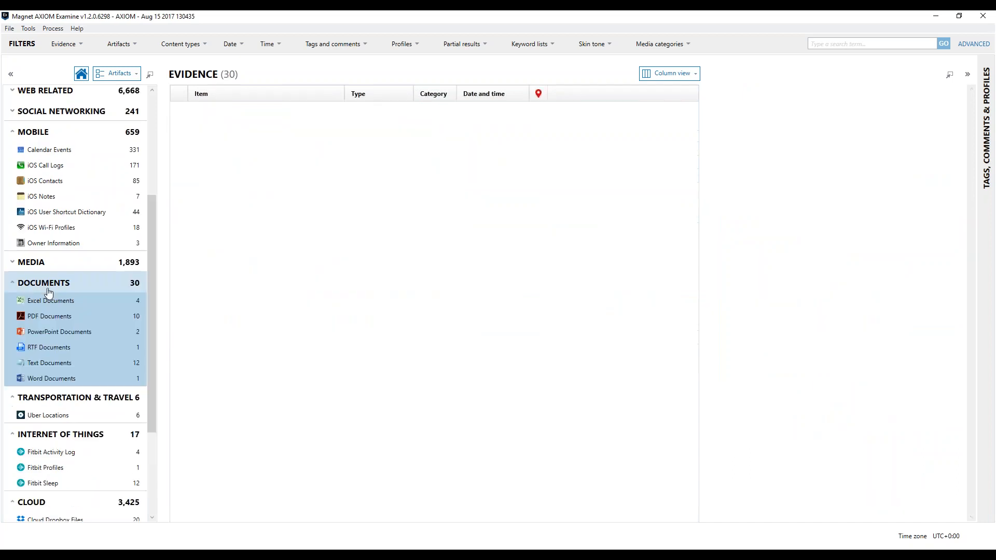
pyautogui.click(51, 317)
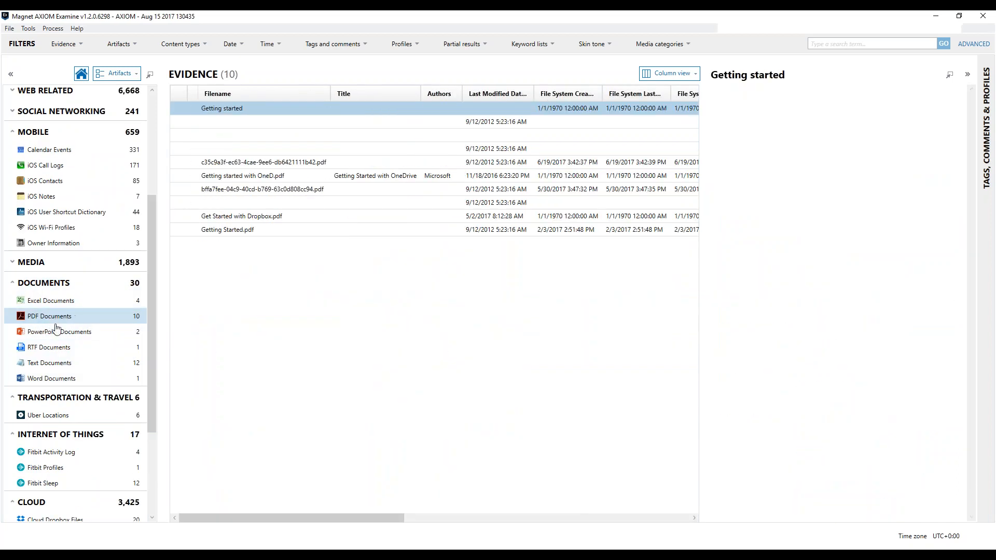
pyautogui.click(319, 217)
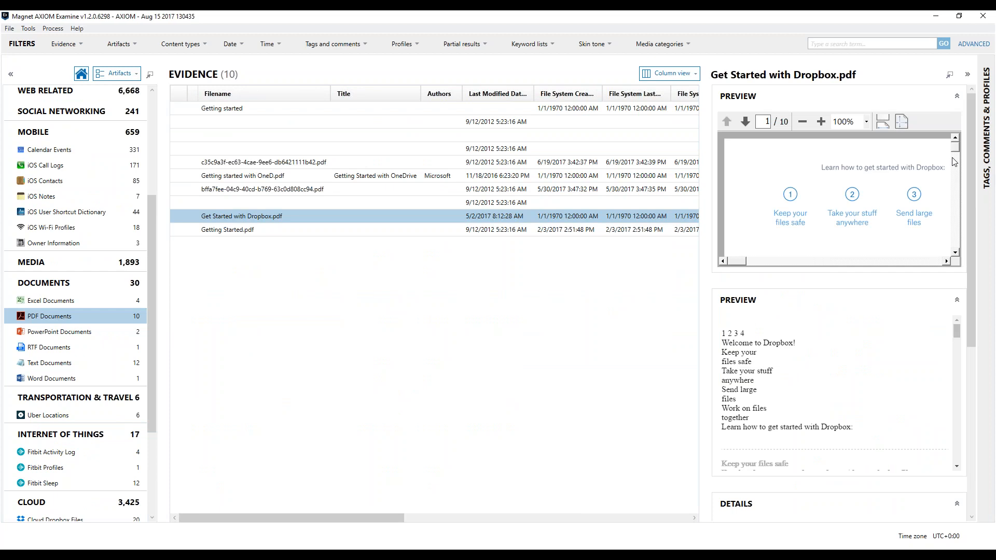
pyautogui.scroll(-5, 953, 161)
pyautogui.scroll(-3, 890, 370)
pyautogui.moveTo(972, 315); pyautogui.dragTo(966, 485)
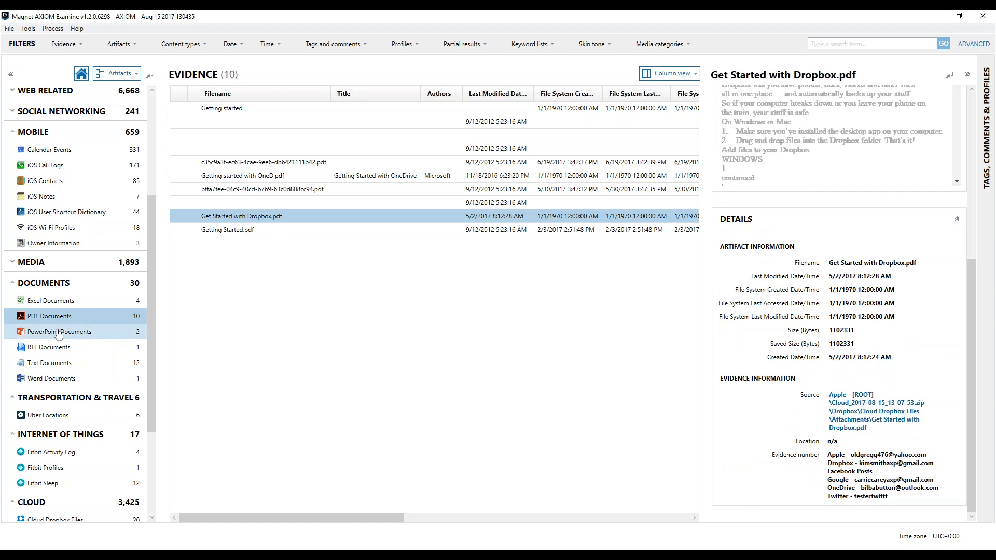
# Open the Cloud Gmail Messages artifacts and examine the body and spreadsheet previews of the yellow-tagged sent message.
pyautogui.scroll(-3, 113, 481)
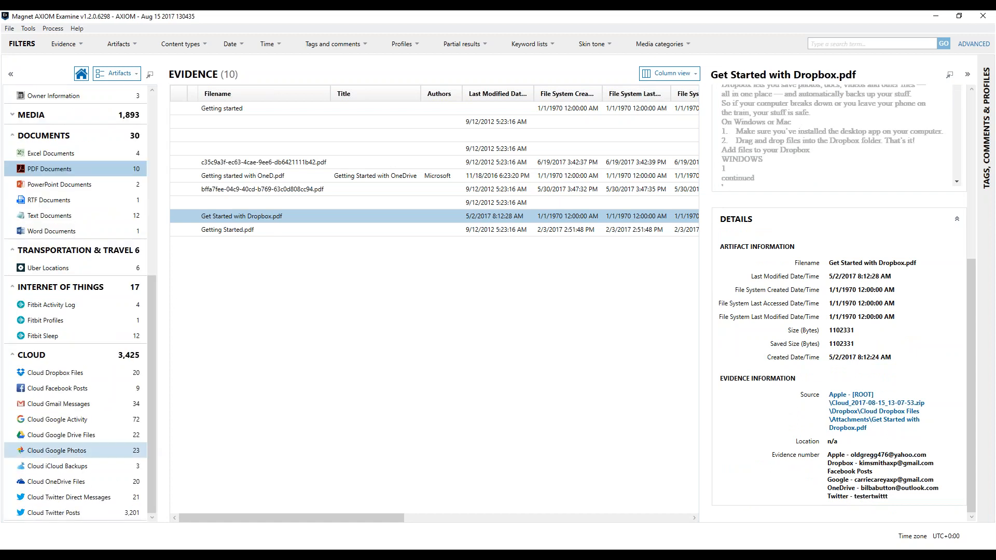
pyautogui.click(78, 405)
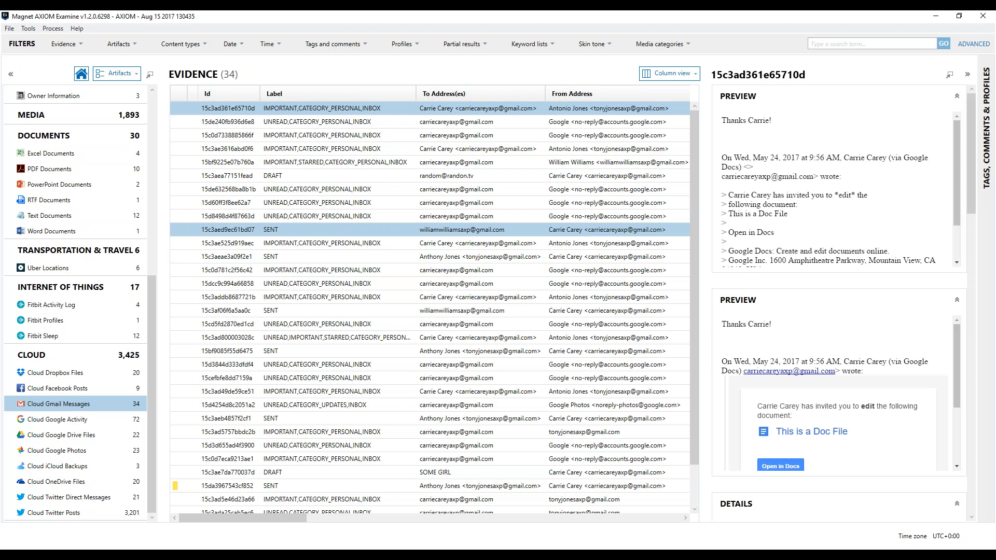
pyautogui.moveTo(695, 189); pyautogui.dragTo(694, 213)
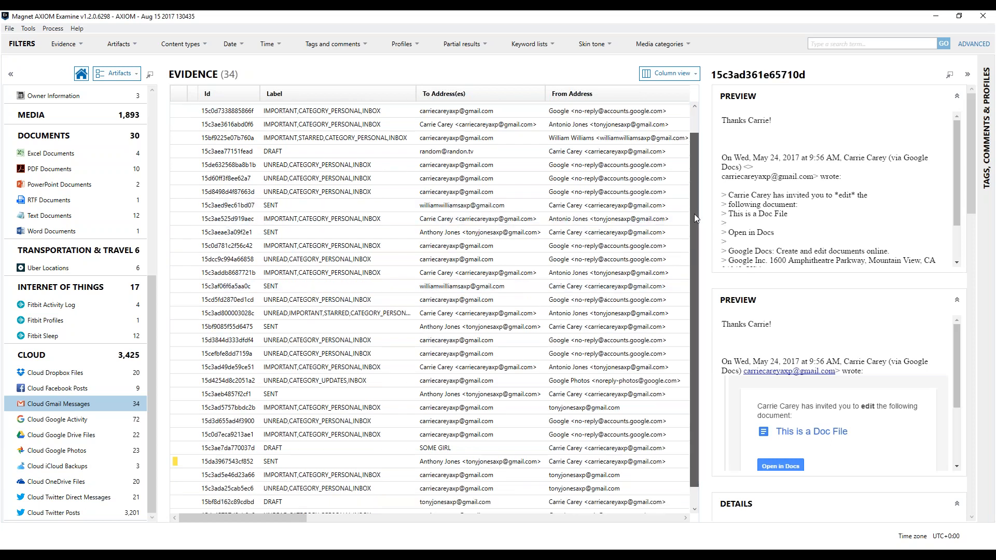
pyautogui.click(406, 442)
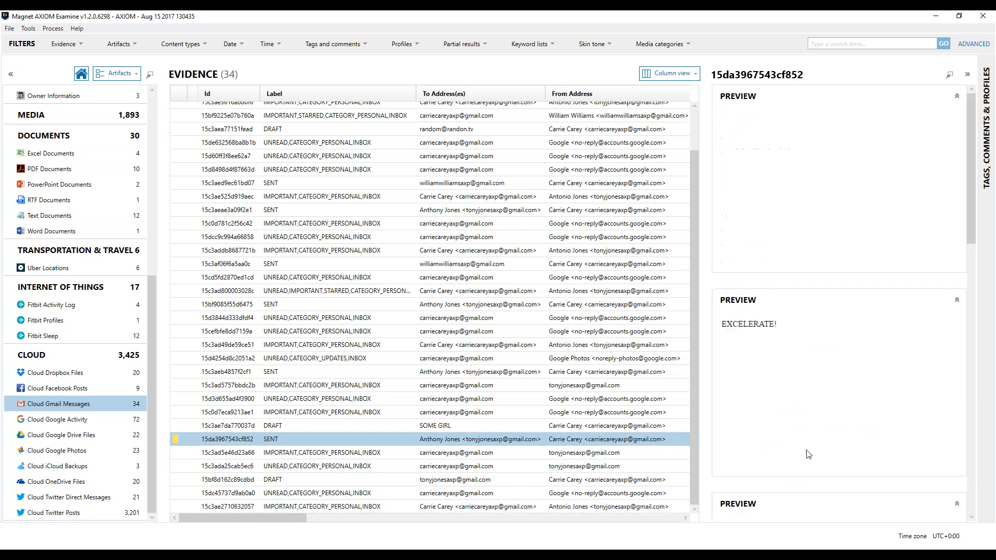
pyautogui.moveTo(967, 124); pyautogui.dragTo(972, 139)
pyautogui.moveTo(732, 275); pyautogui.dragTo(802, 281)
pyautogui.moveTo(970, 232); pyautogui.dragTo(970, 329)
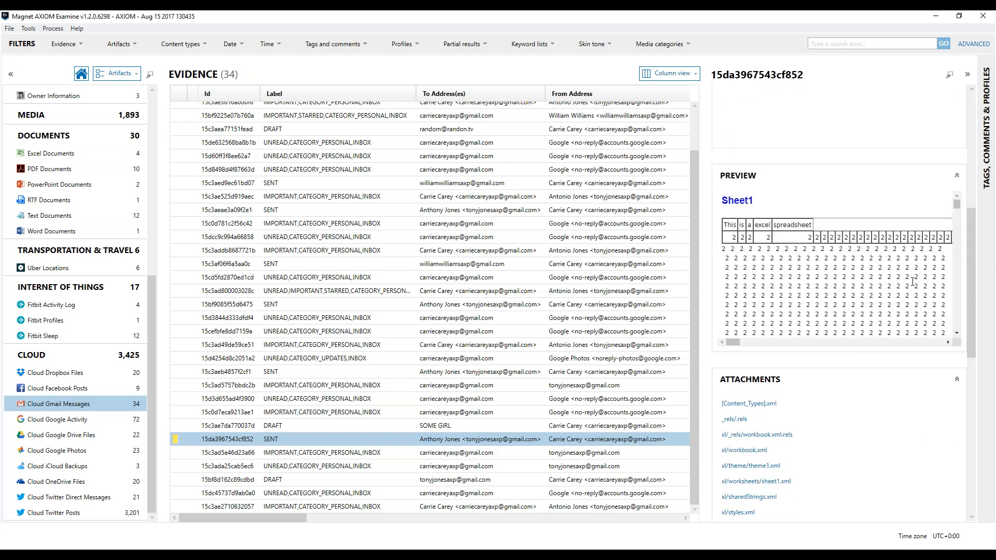
pyautogui.moveTo(957, 207); pyautogui.dragTo(958, 235)
# Check the Attachments column for the message carrying ExcelBook.xlsx and examine its headers, artifact information and evidence source.
pyautogui.moveTo(347, 517); pyautogui.dragTo(617, 517)
pyautogui.keyDown('shift'); pyautogui.click(420, 431); pyautogui.keyUp('shift')
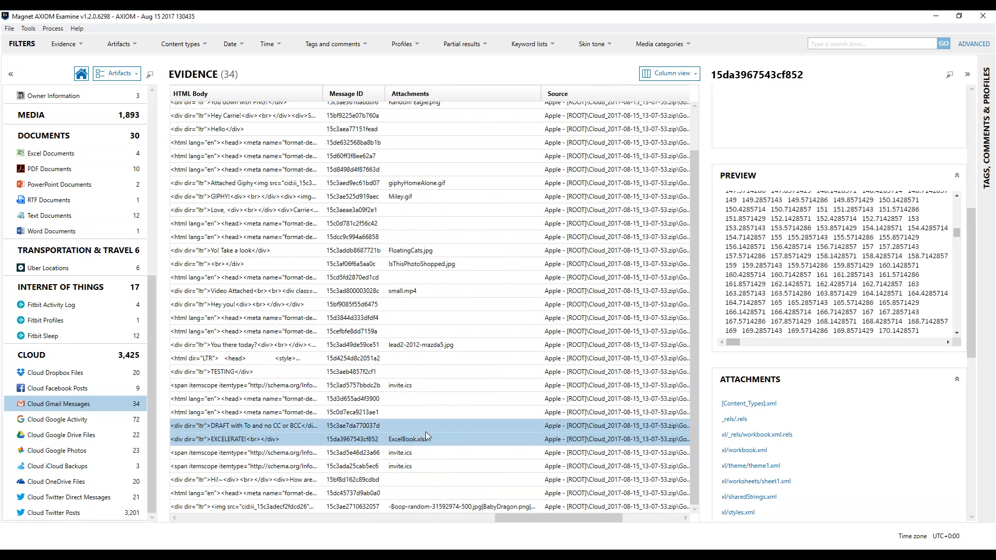
pyautogui.click(415, 439)
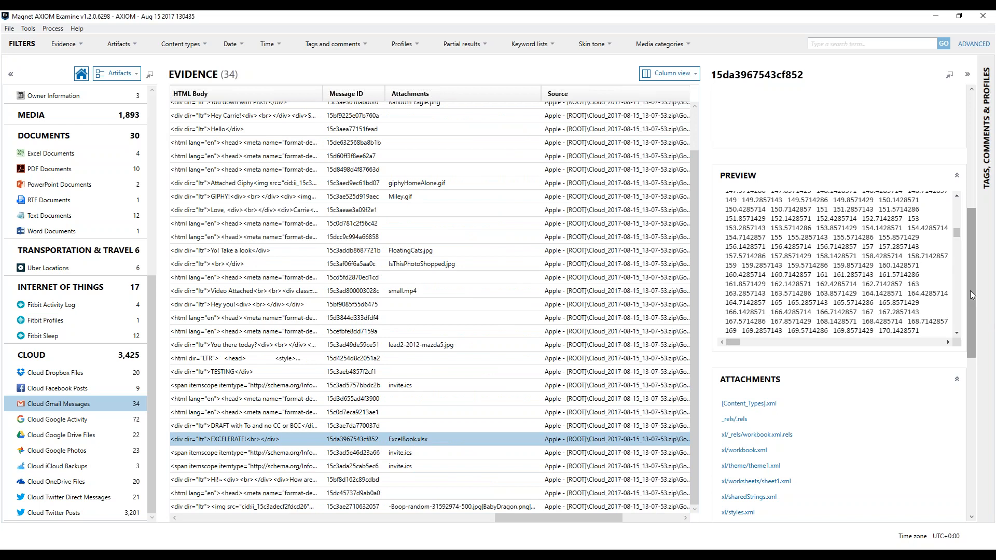
pyautogui.moveTo(969, 292); pyautogui.dragTo(966, 416)
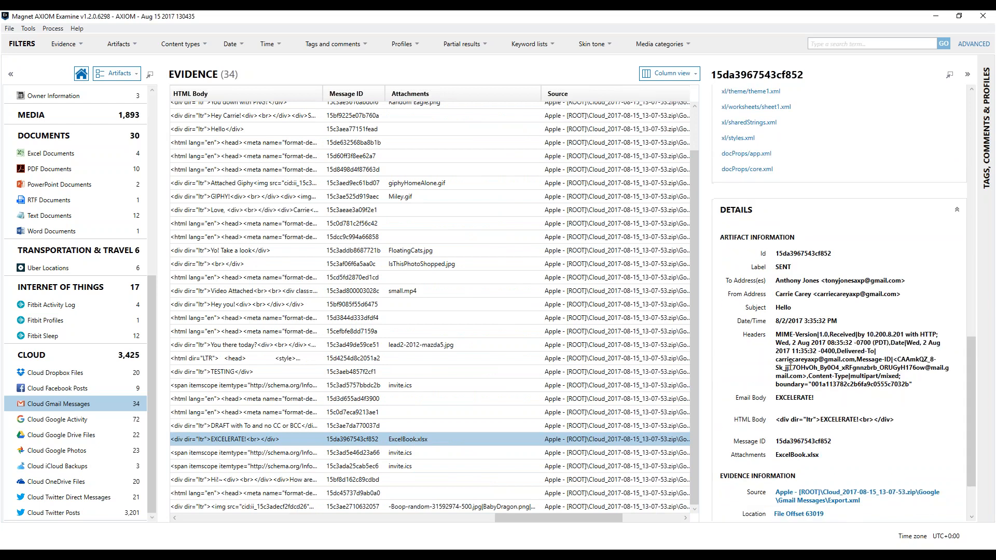
pyautogui.scroll(-1, 972, 378)
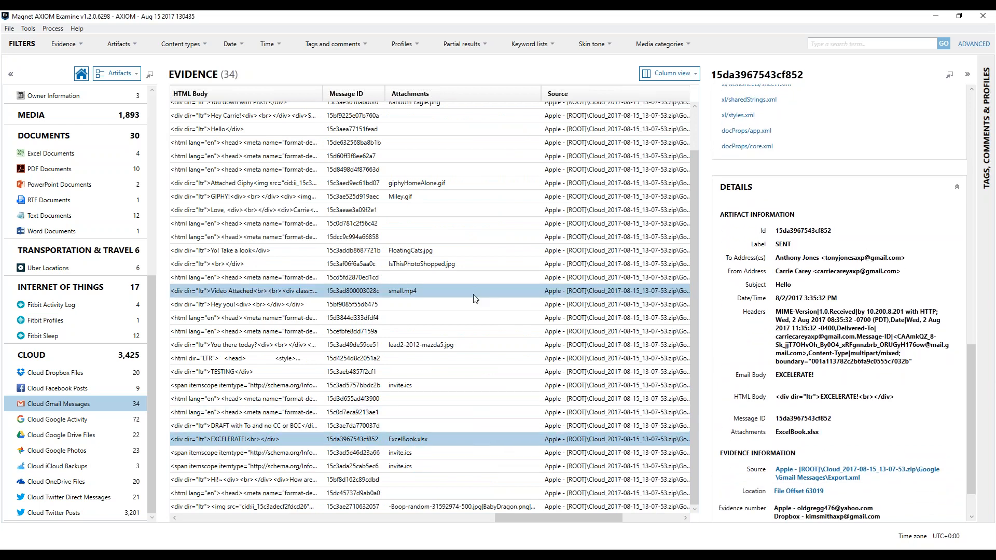
# Select the 7/13/2017 "New sign-in from Chrome on Windows" Gmail message and examine its previews, HTML body and source.
pyautogui.moveTo(523, 515); pyautogui.dragTo(420, 511)
pyautogui.click(431, 399)
pyautogui.moveTo(959, 139)
pyautogui.mouseDown()
pyautogui.moveTo(951, 205)
pyautogui.moveTo(956, 130)
pyautogui.mouseUp()
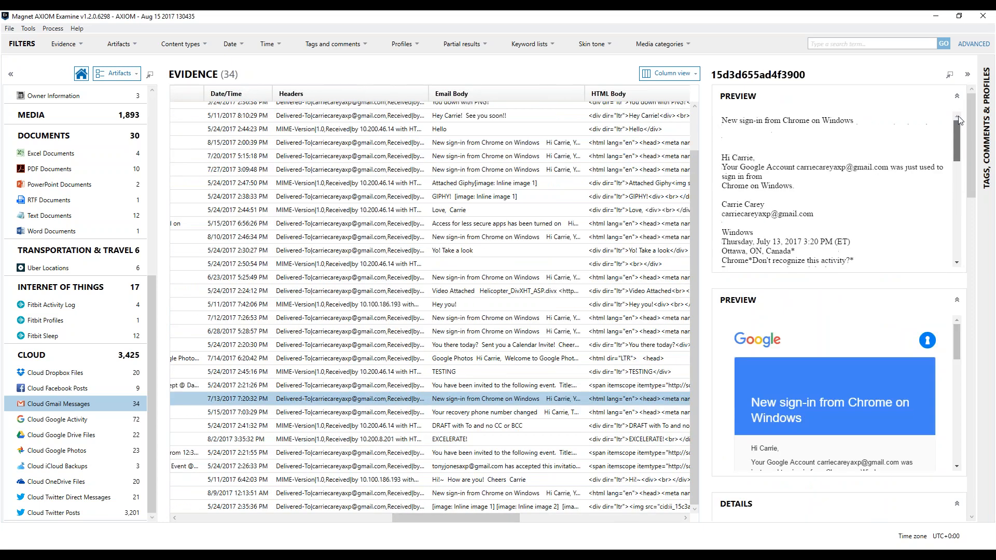
pyautogui.moveTo(973, 180); pyautogui.dragTo(958, 467)
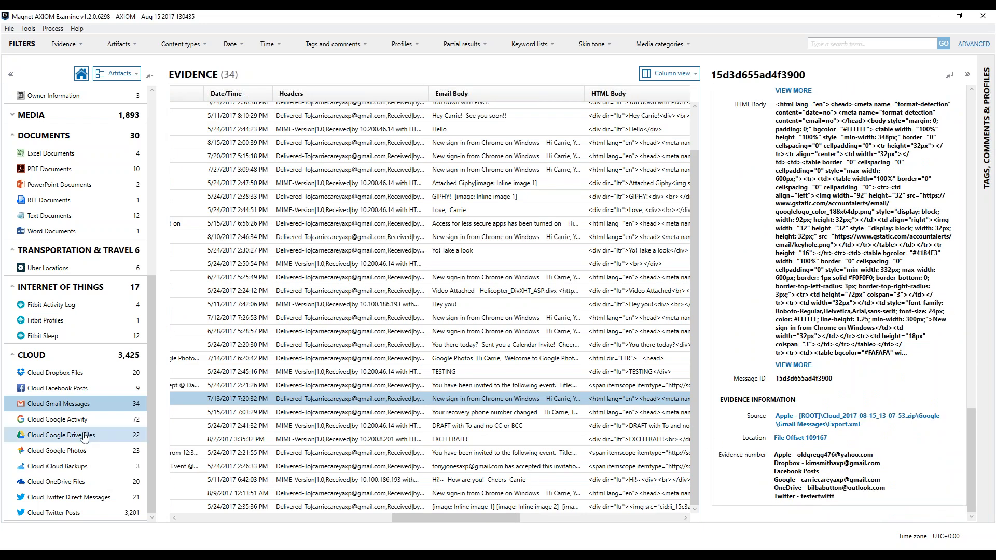
# Open the Cloud Google Photos artifacts and examine the preview and details of chicken.jpg.
pyautogui.click(77, 454)
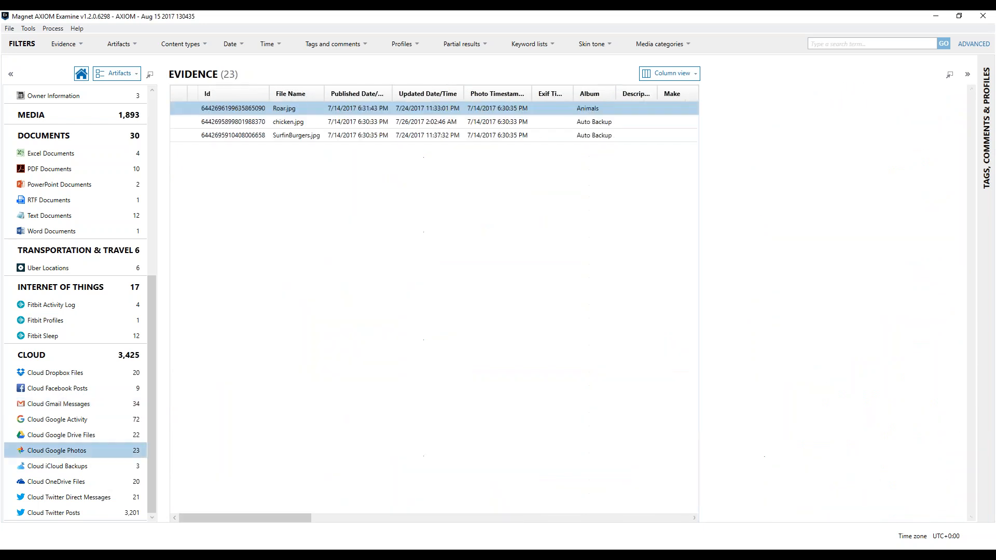
pyautogui.click(471, 104)
pyautogui.click(412, 123)
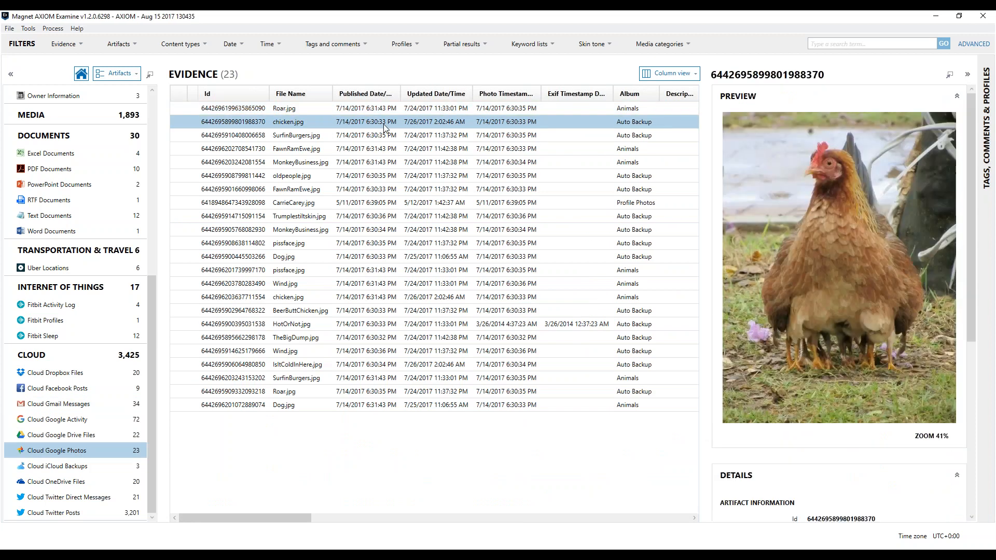
pyautogui.moveTo(280, 518); pyautogui.dragTo(555, 72)
# Examine the Uber Locations on the world map down to street level, and return to the column view.
pyautogui.click(684, 76)
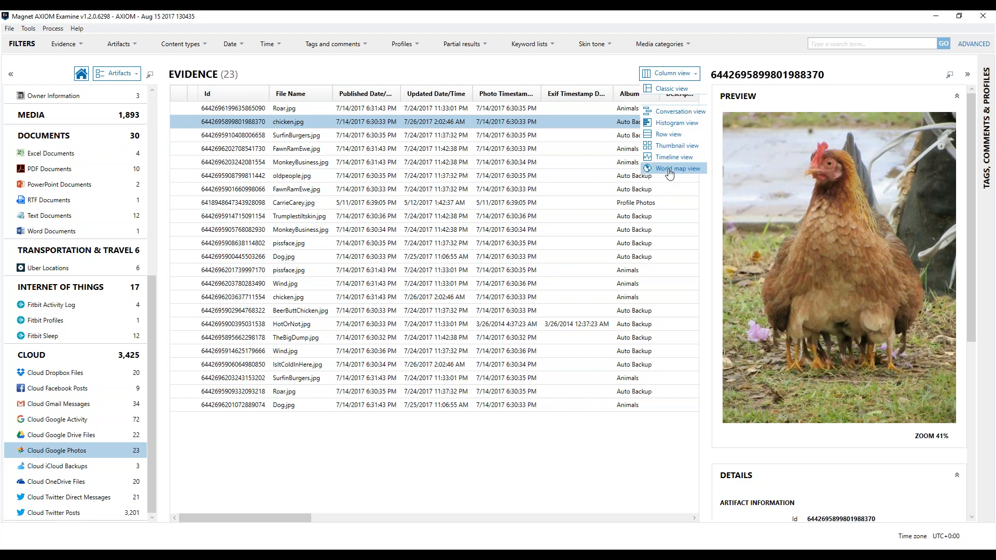
pyautogui.click(669, 170)
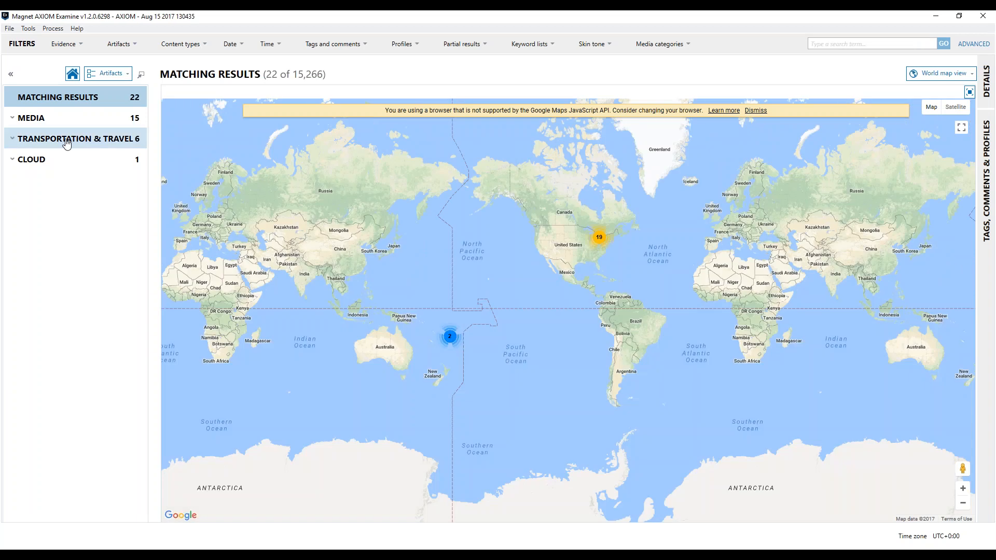
pyautogui.click(62, 139)
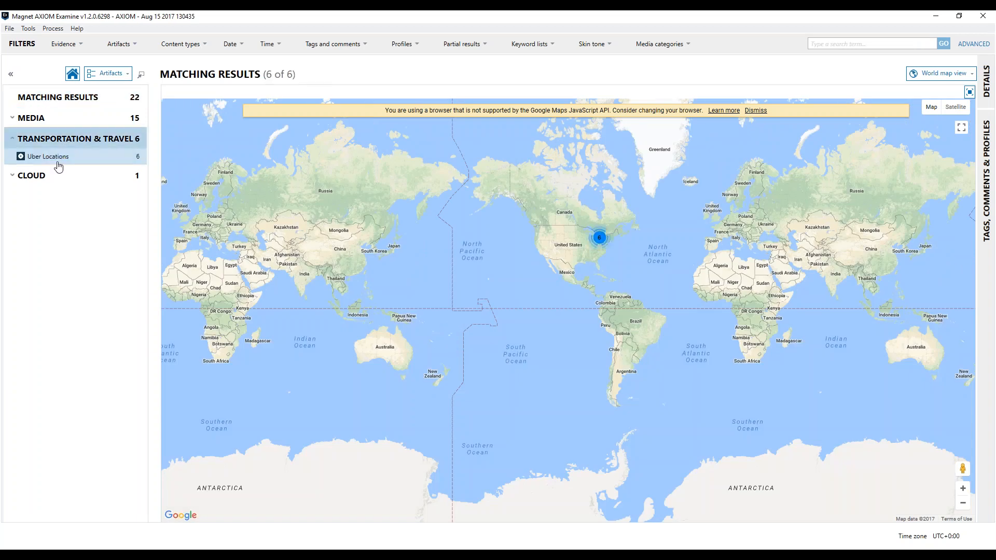
pyautogui.click(60, 156)
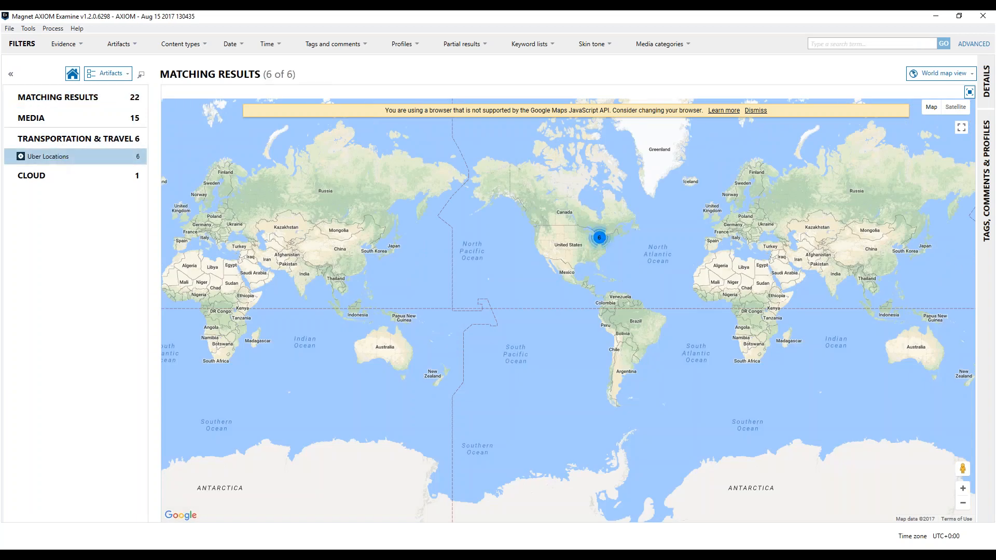
pyautogui.click(602, 239)
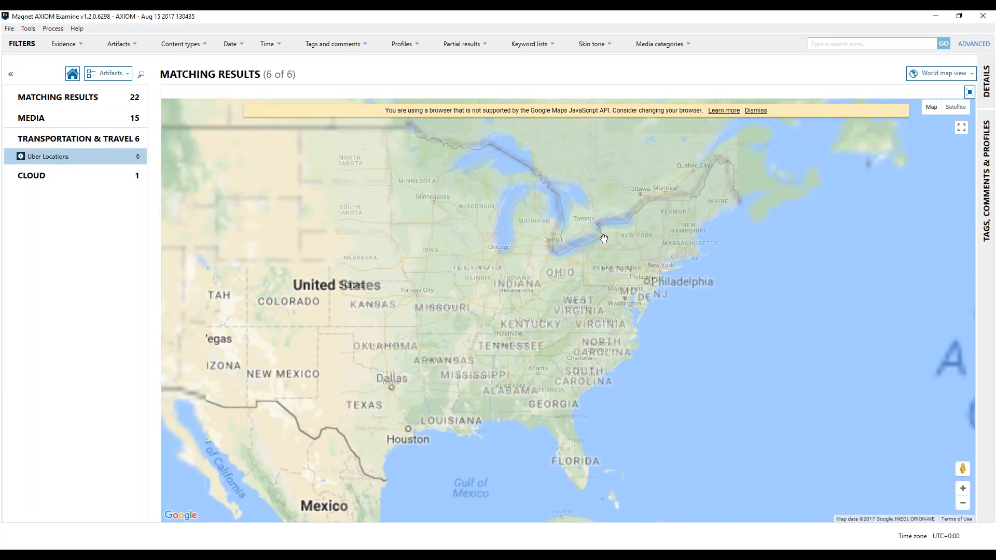
pyautogui.click(582, 275)
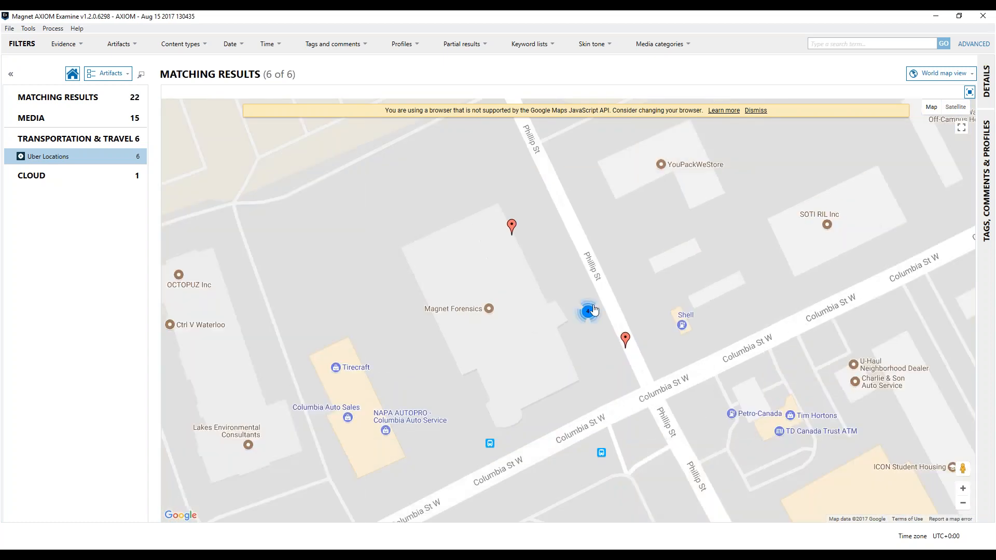
pyautogui.scroll(-1, 594, 310)
pyautogui.click(936, 73)
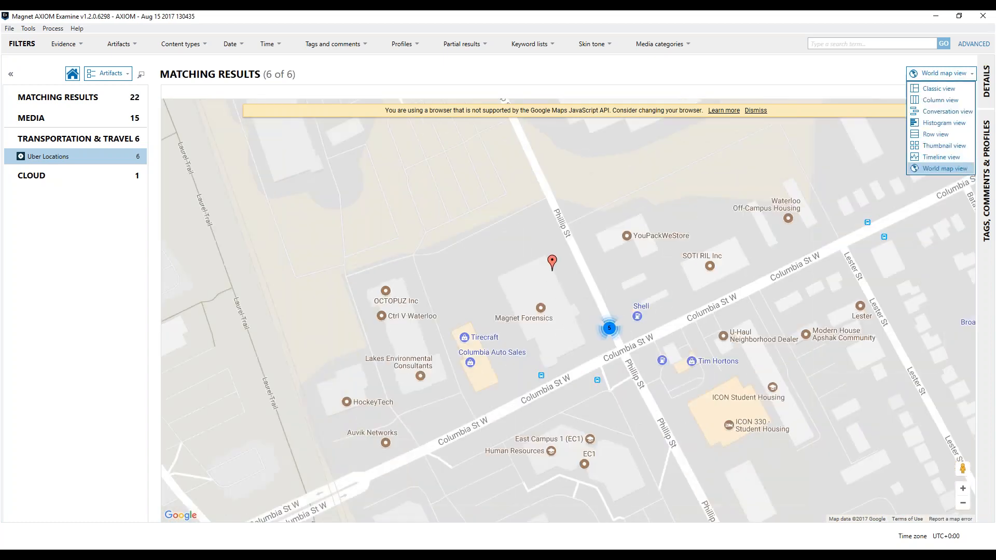
pyautogui.click(931, 108)
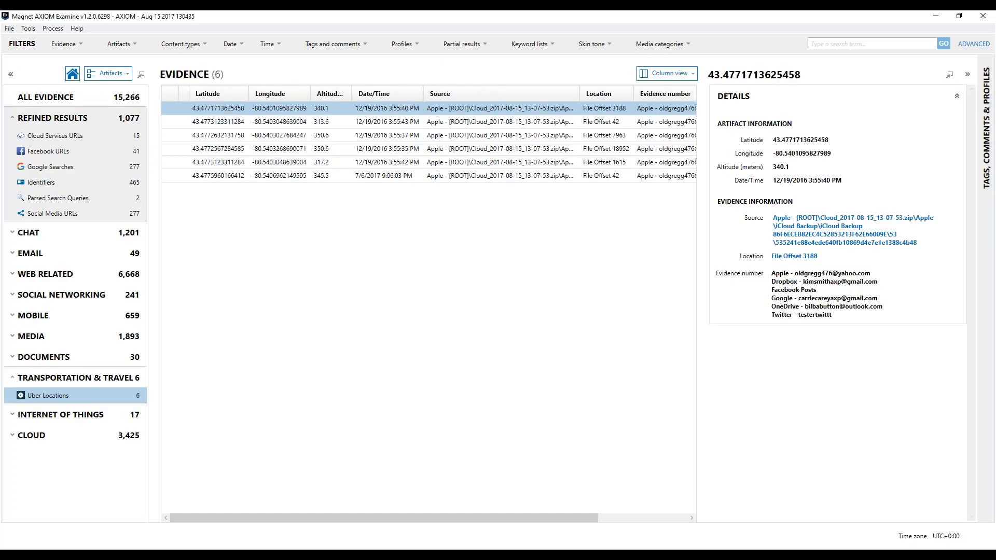
# Open the Cloud Twitter Direct Messages and the Cloud Twitter Posts artifacts to look over their records.
pyautogui.click(66, 436)
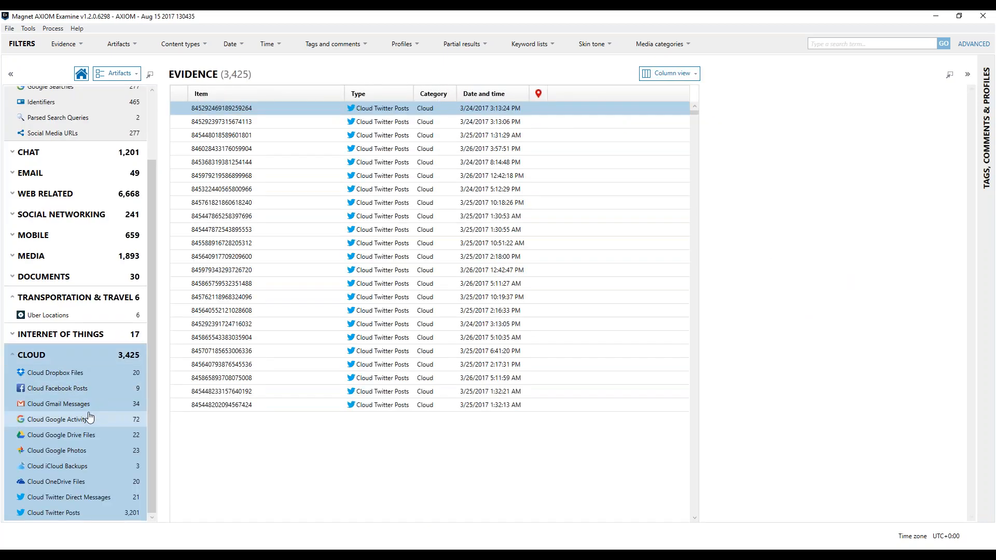
pyautogui.click(79, 500)
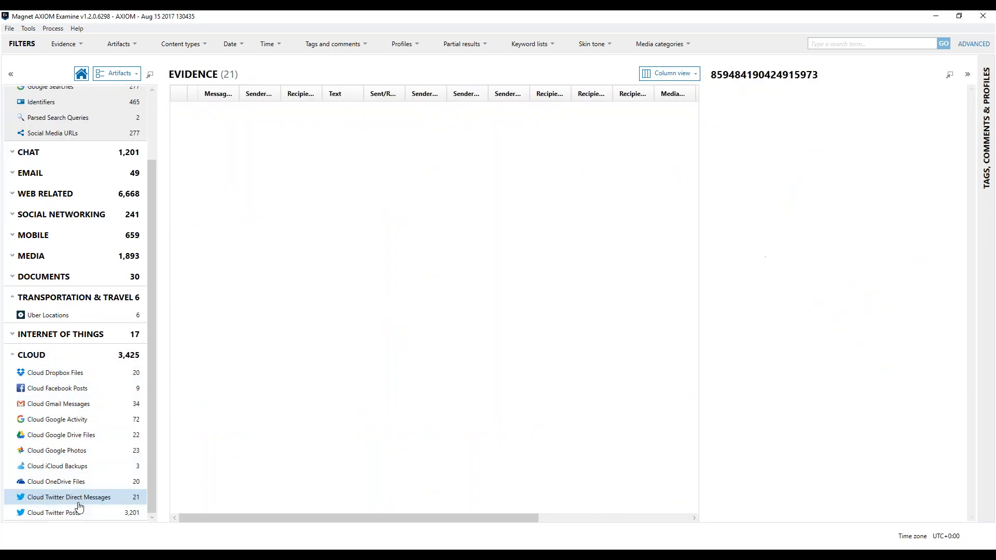
pyautogui.click(78, 516)
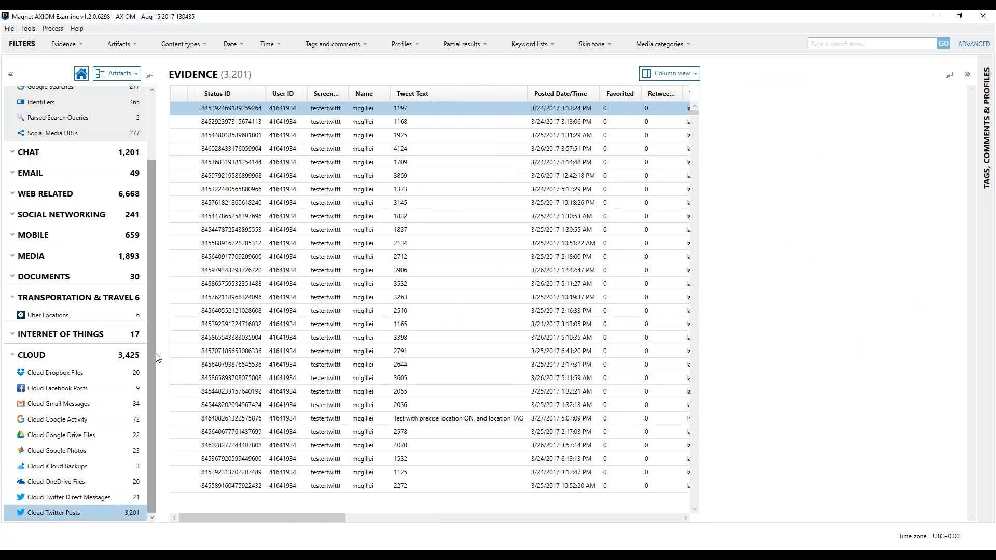
pyautogui.moveTo(151, 353); pyautogui.dragTo(99, 220)
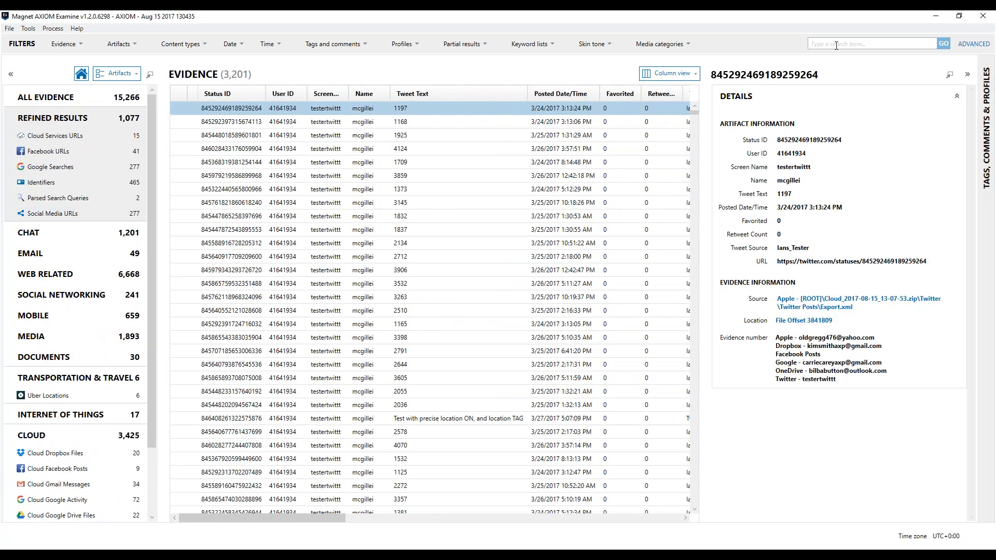
# Search all evidence for "dropbox" and list the matching Media artifacts.
pyautogui.write('dropbox')
pyautogui.press('Return')
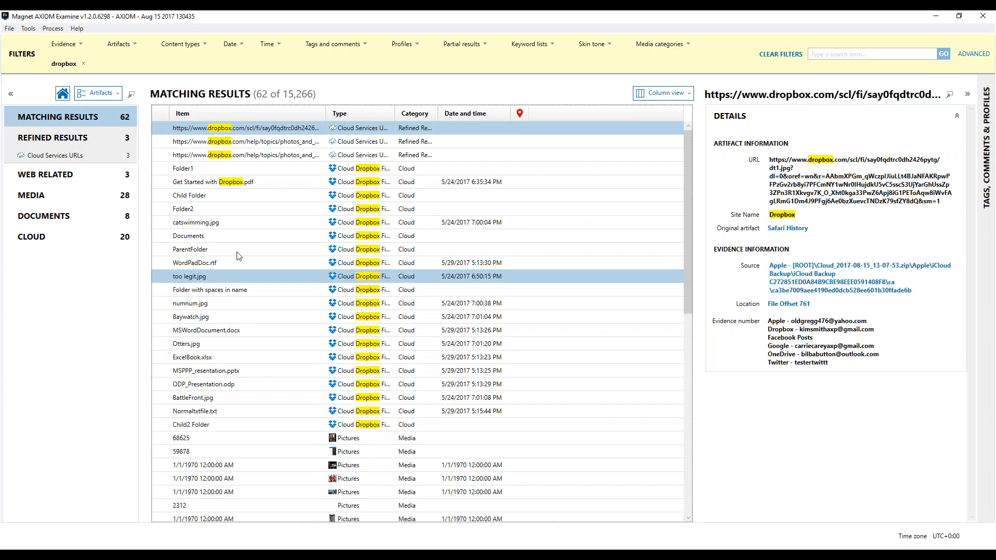
pyautogui.click(52, 241)
pyautogui.click(56, 195)
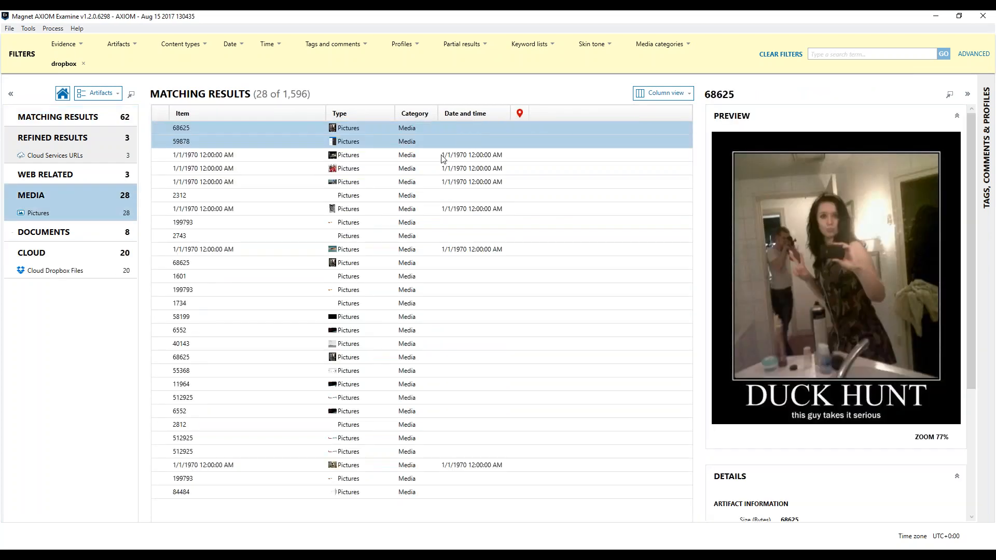
# Preview the swimming cat picture among the matching Media artifacts and remove the dropbox filter.
pyautogui.click(389, 226)
pyautogui.click(378, 249)
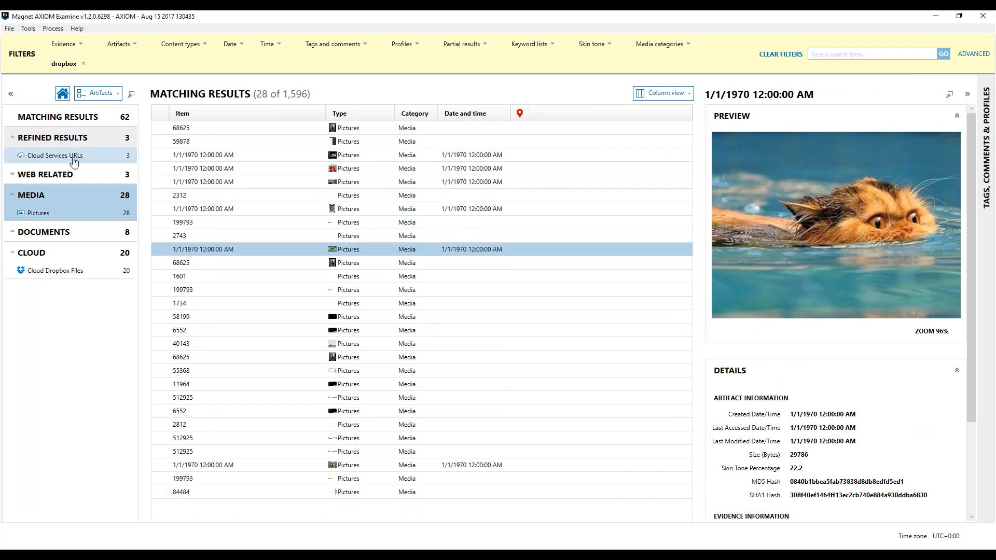
pyautogui.click(83, 63)
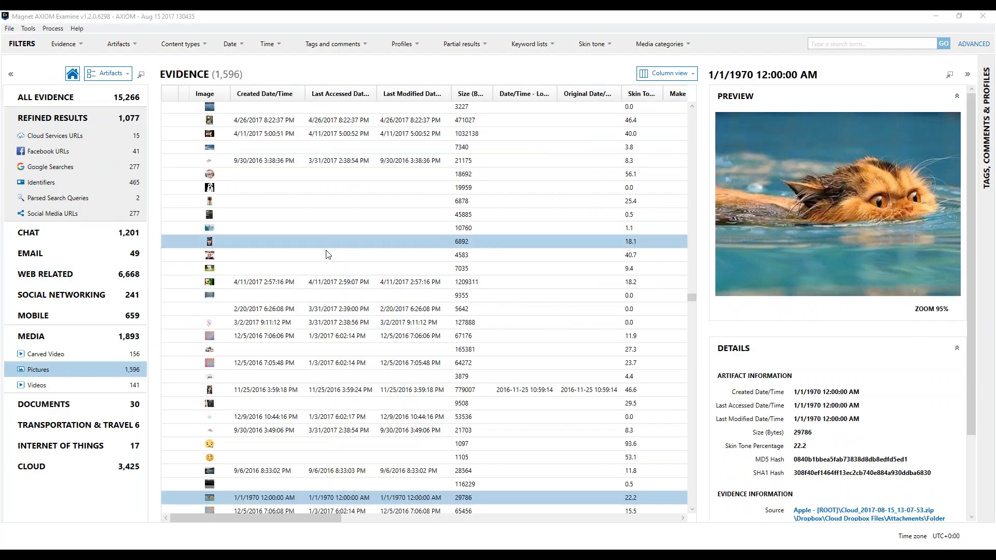
# Review the portable case export settings for all Cloud artifacts and close them without creating the export.
pyautogui.click(104, 466)
pyautogui.rightClick(57, 467)
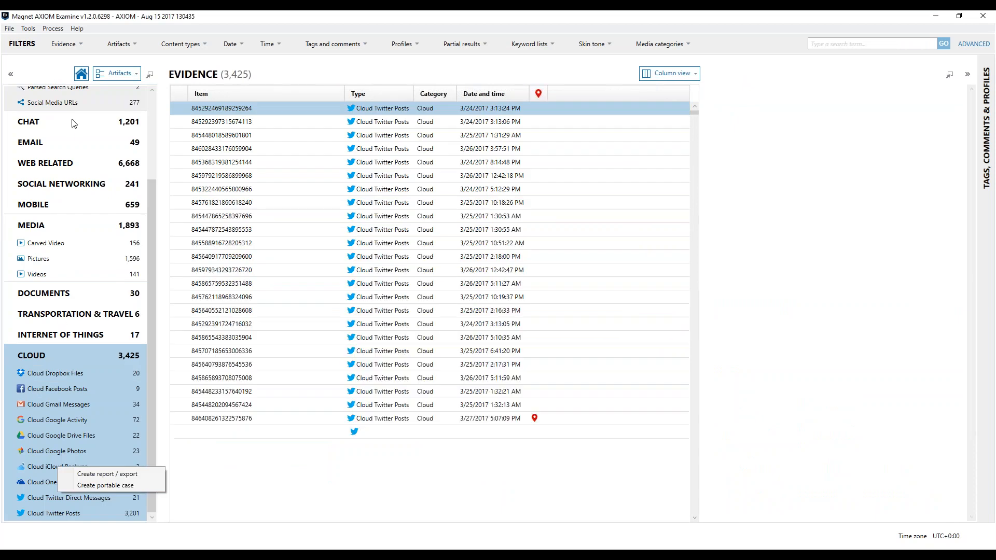
pyautogui.rightClick(59, 352)
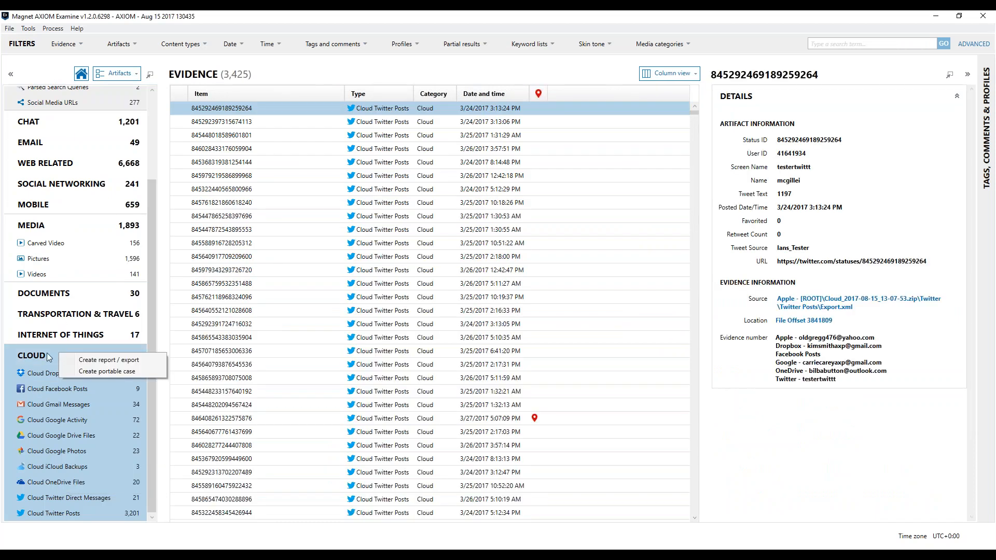
pyautogui.click(111, 373)
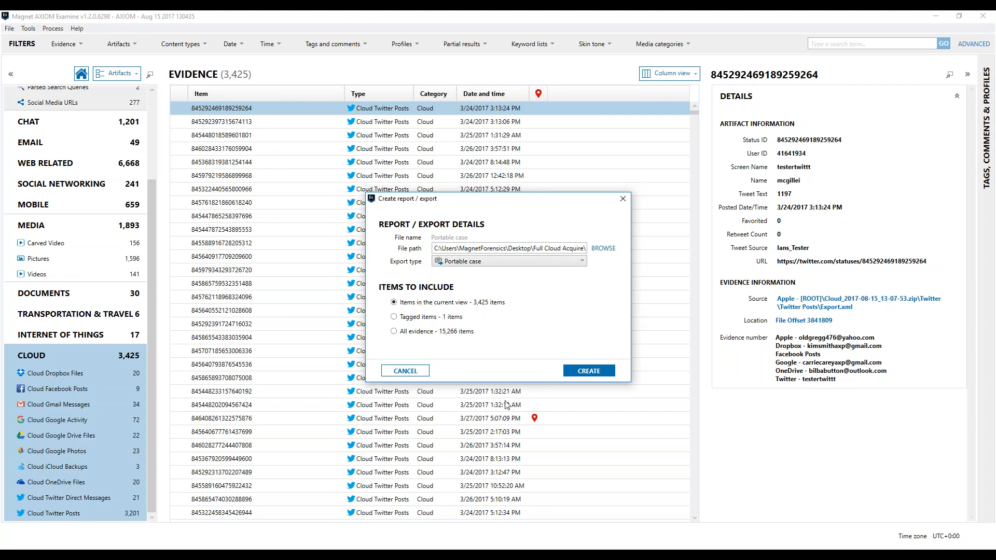
pyautogui.click(405, 371)
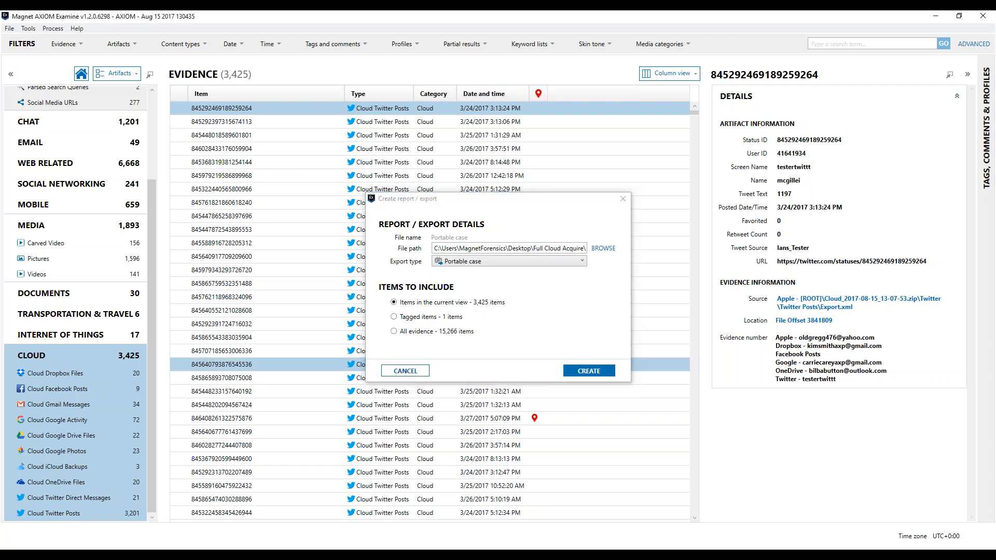
# Tag the first five Cloud Google Drive Files, from TheStruggleIsReal2.gif to This is a Doc File, as Bookmark.
pyautogui.scroll(1, 151, 235)
pyautogui.scroll(2, 150, 235)
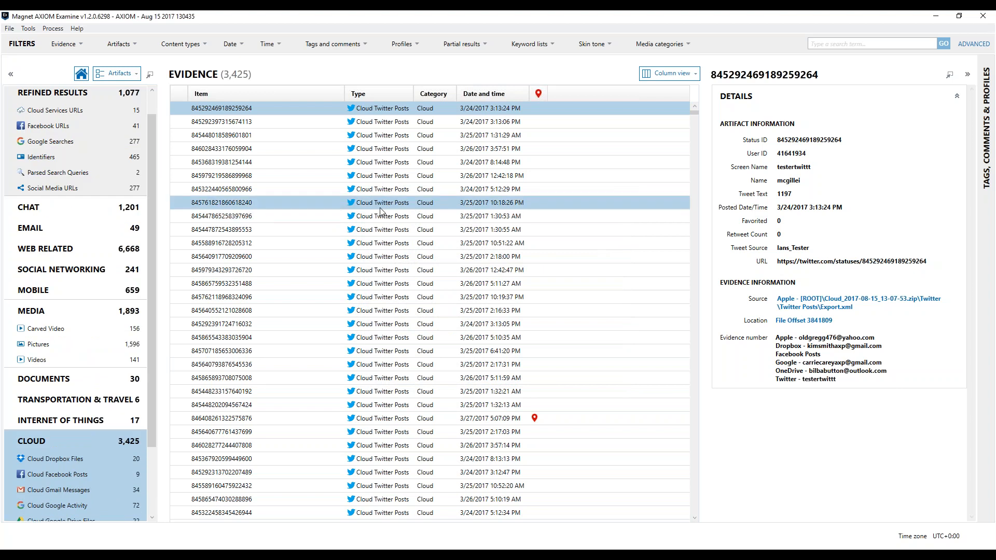
pyautogui.scroll(-3, 89, 456)
pyautogui.click(112, 449)
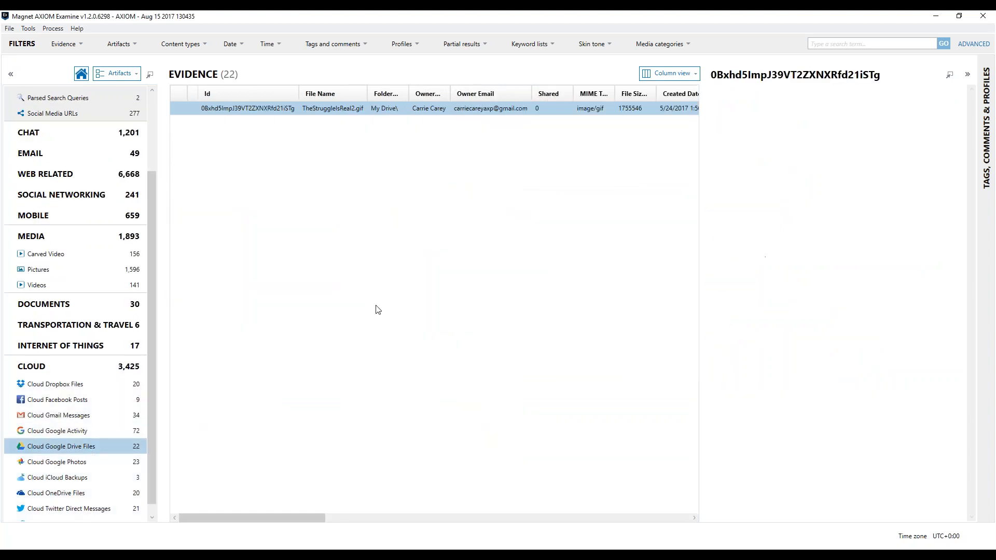
pyautogui.keyDown('shift'); pyautogui.click(390, 166); pyautogui.keyUp('shift')
pyautogui.rightClick(393, 108)
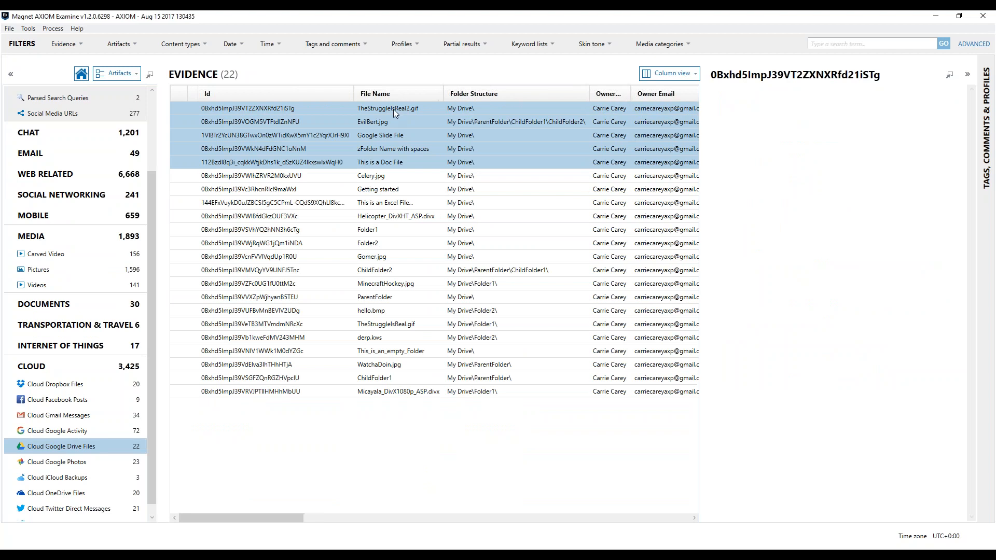
pyautogui.moveTo(456, 152)
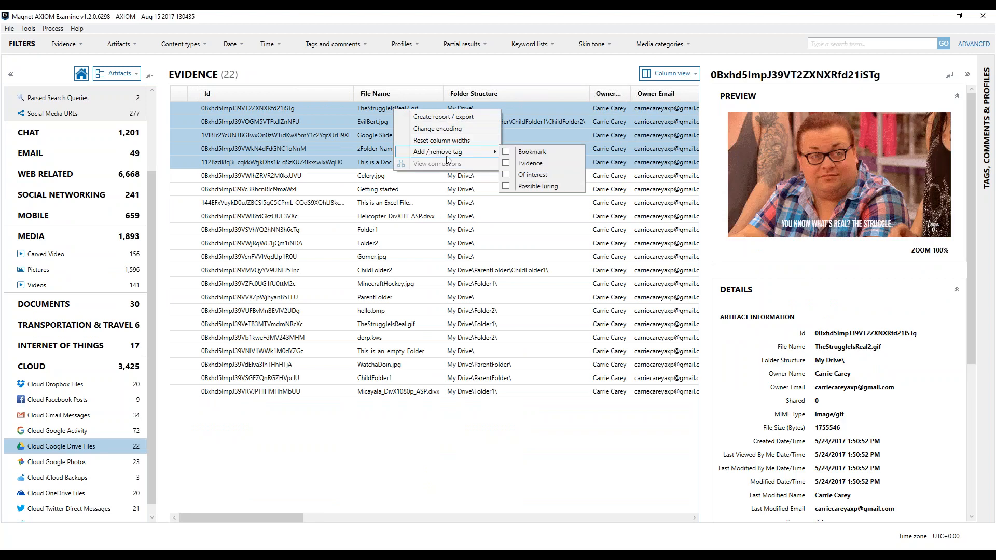
pyautogui.click(533, 152)
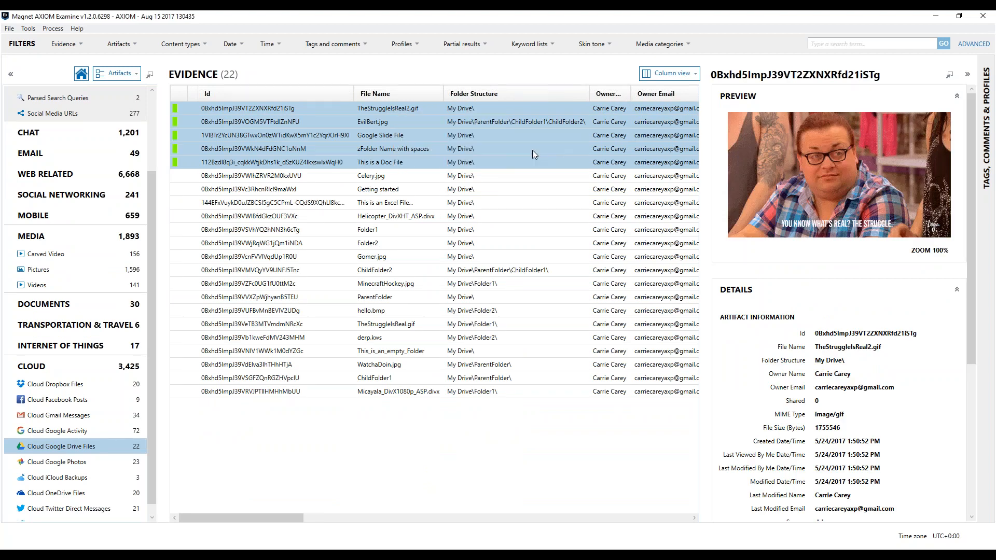
# Filter the evidence to items tagged Bookmark, check the matching results, and clear the filter.
pyautogui.click(360, 46)
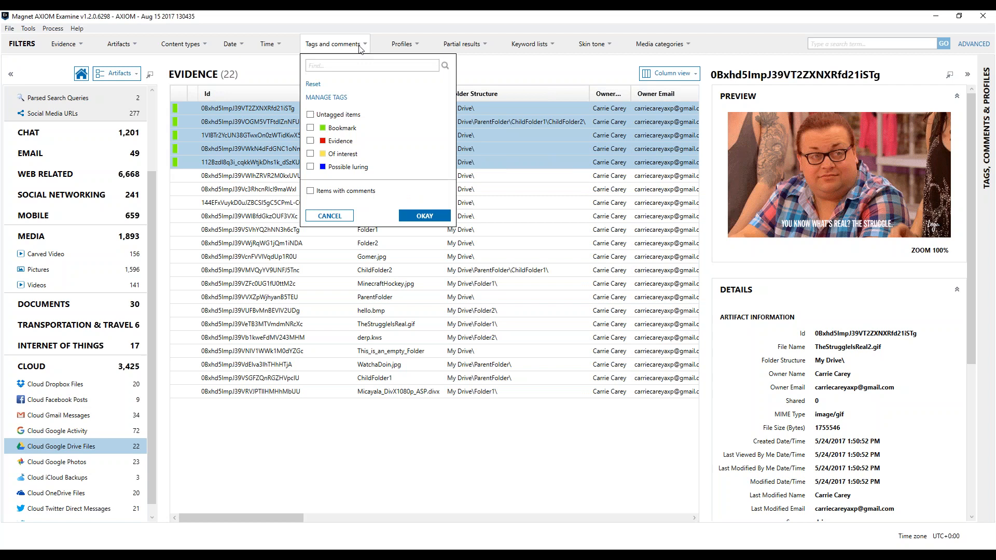
pyautogui.click(311, 128)
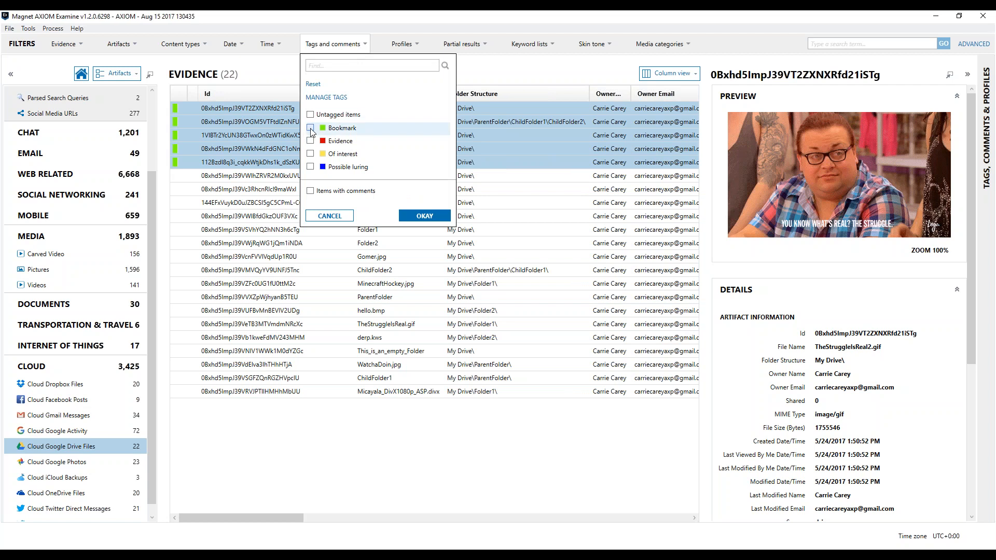
pyautogui.click(424, 216)
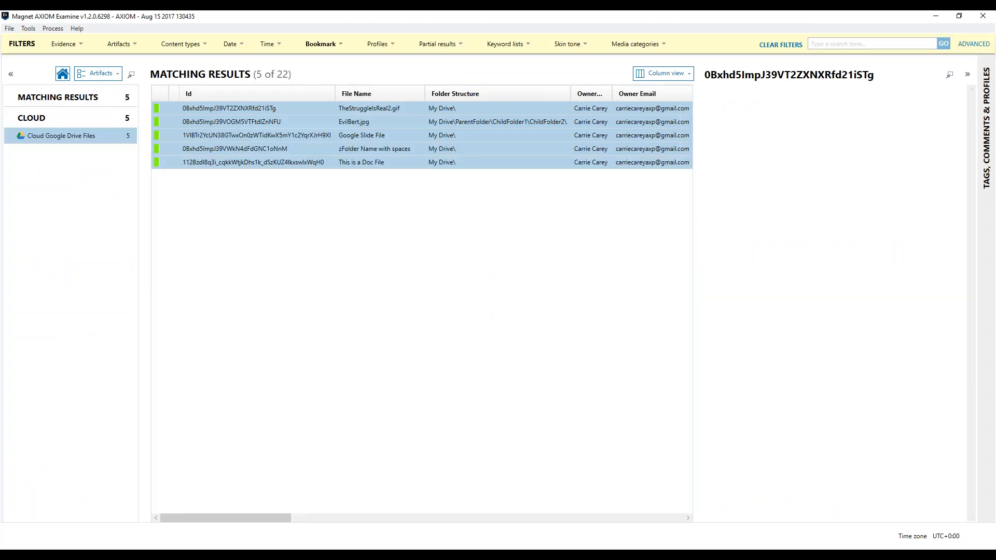
pyautogui.click(781, 46)
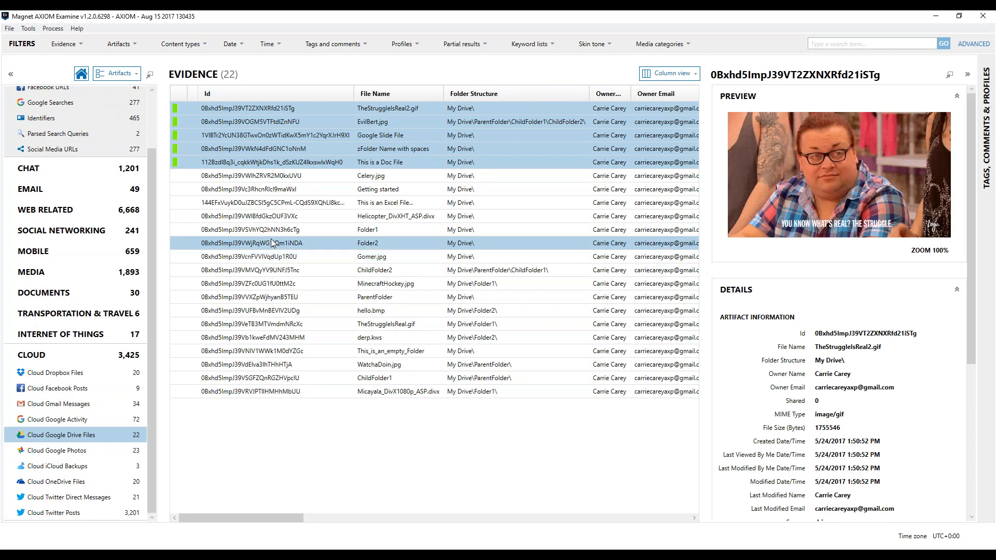
# Switch to the AXIOM Cloud Sneak Preview slide show in PowerPoint.
pyautogui.moveTo(152, 228); pyautogui.dragTo(150, 169)
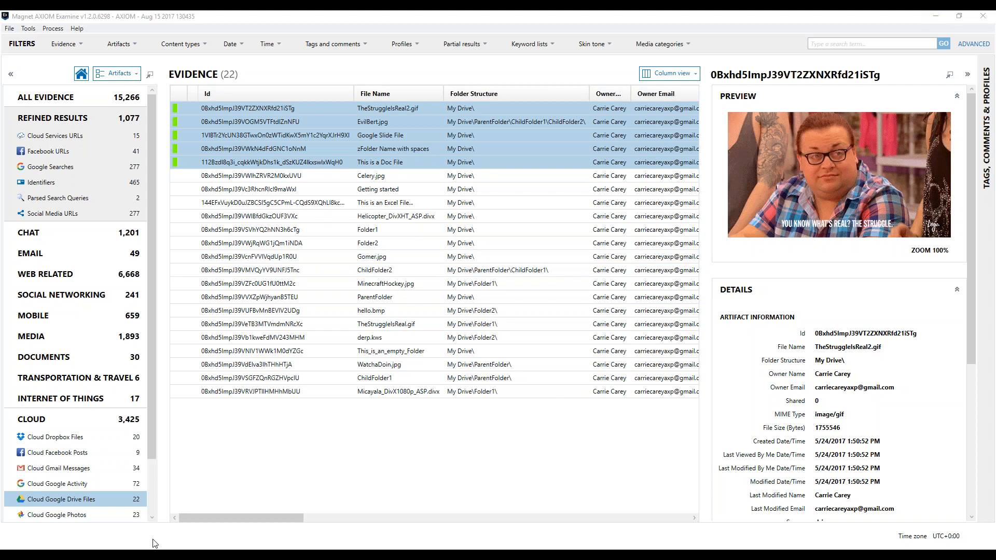
pyautogui.moveTo(150, 548)
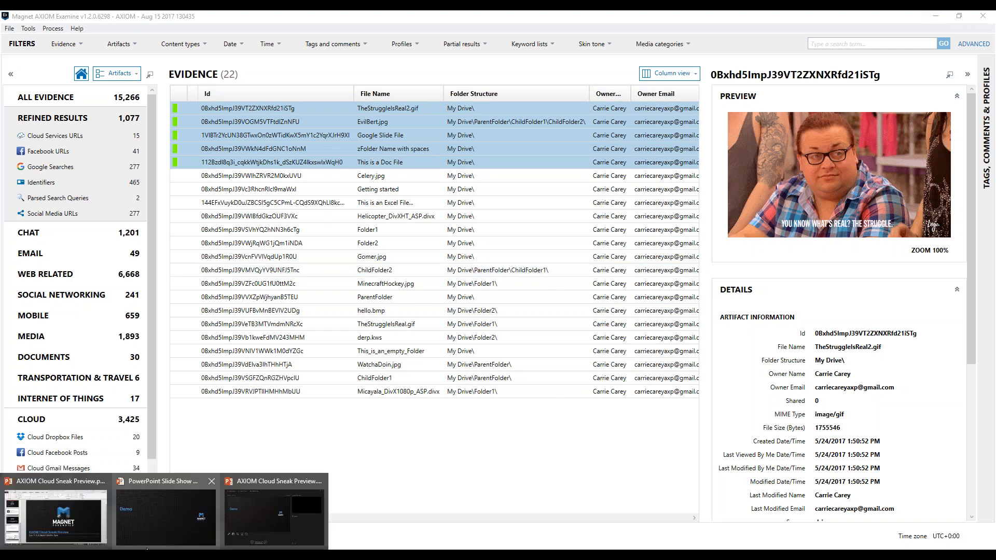